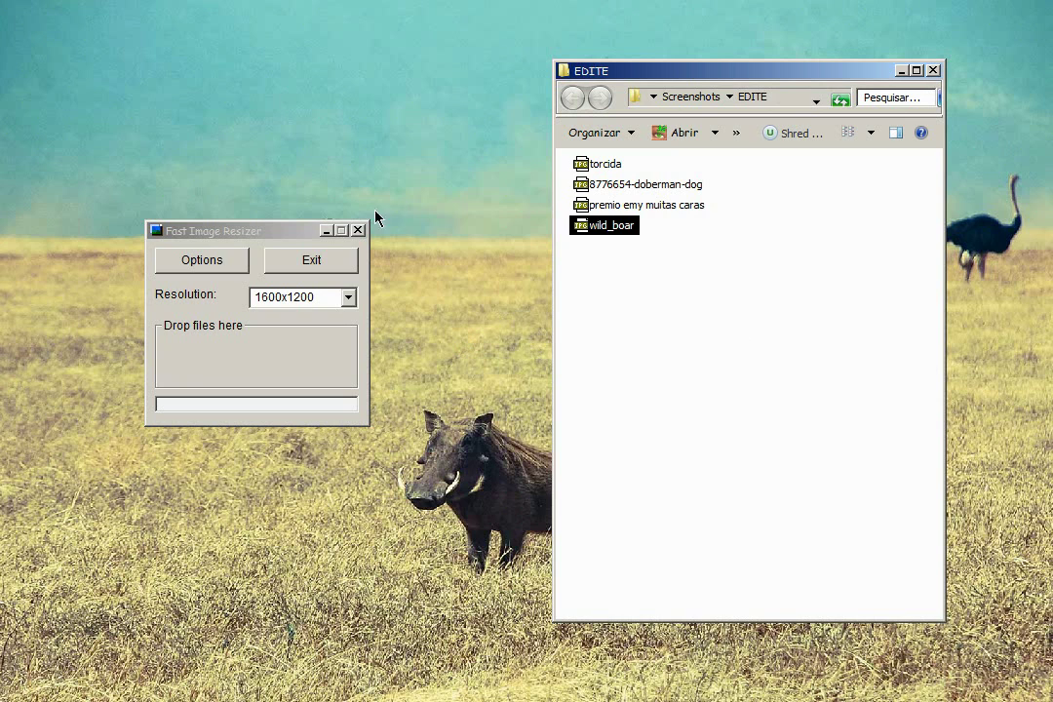
Step: Open the resizer options, spread the two resizer windows apart and select Excellent as the resize quality
{"action": "left_click_drag", "start_coordinate": [284, 235], "coordinate": [311, 255]}
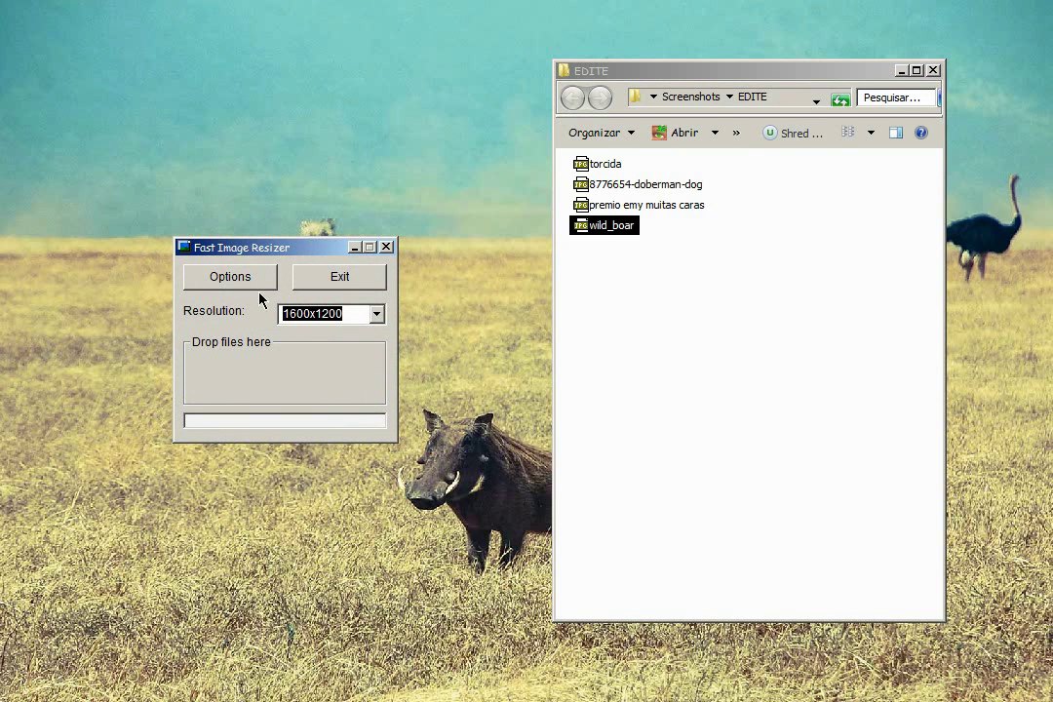
{"action": "left_click", "coordinate": [236, 281]}
{"action": "left_click_drag", "start_coordinate": [299, 249], "coordinate": [627, 314]}
{"action": "left_click_drag", "start_coordinate": [404, 50], "coordinate": [442, 126]}
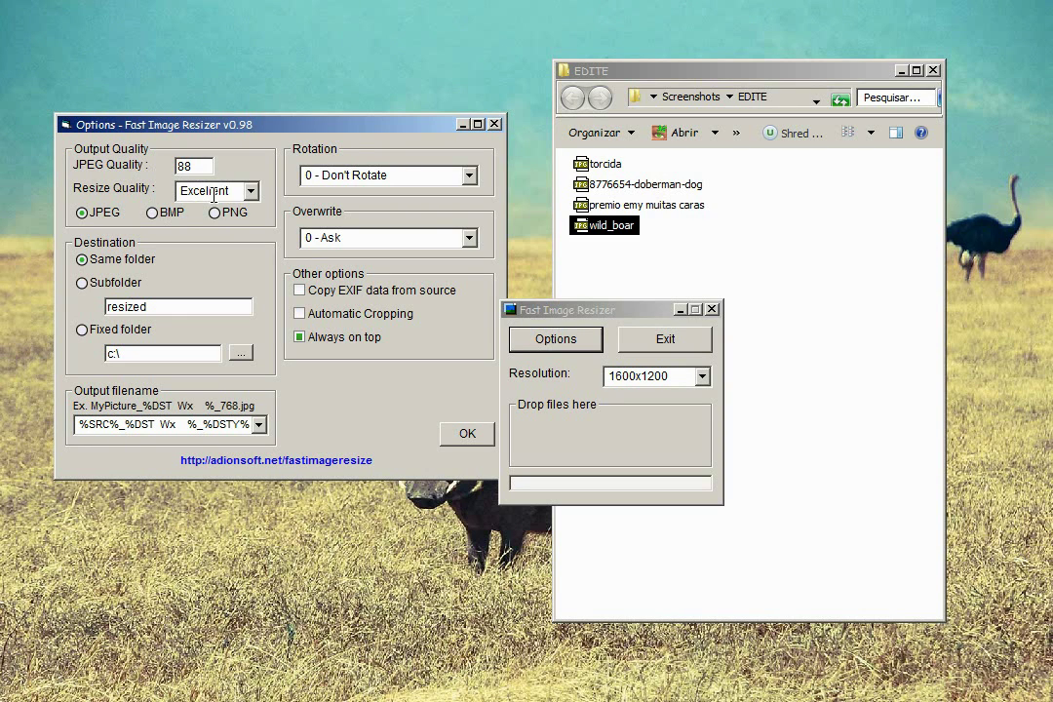
{"action": "left_click", "coordinate": [252, 196]}
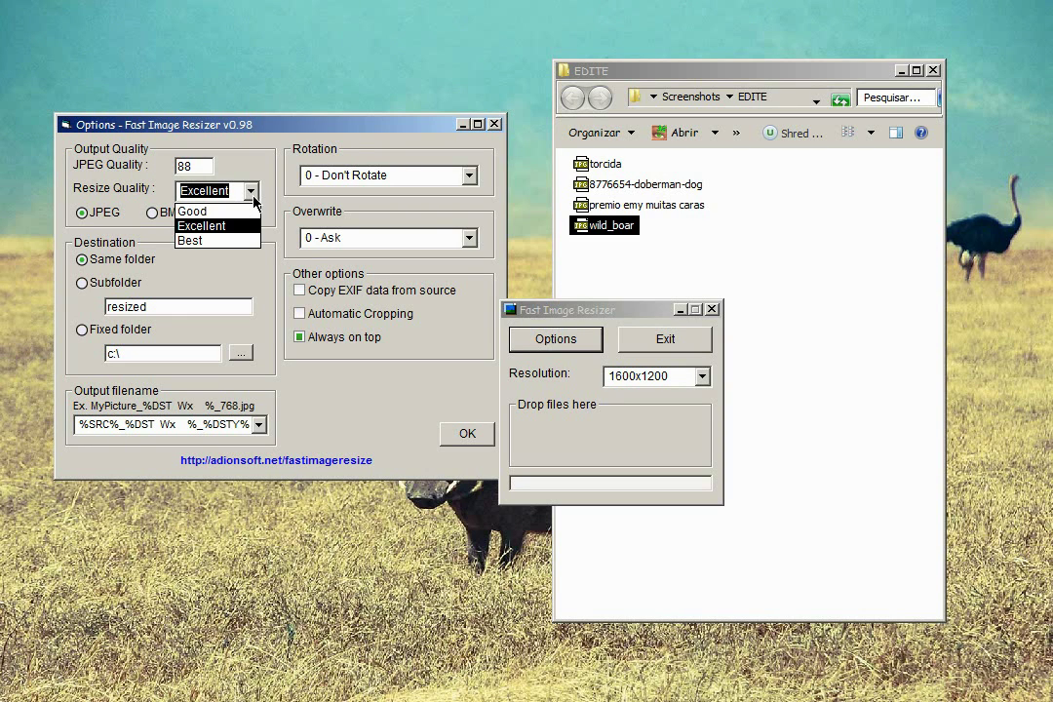
{"action": "left_click", "coordinate": [211, 226]}
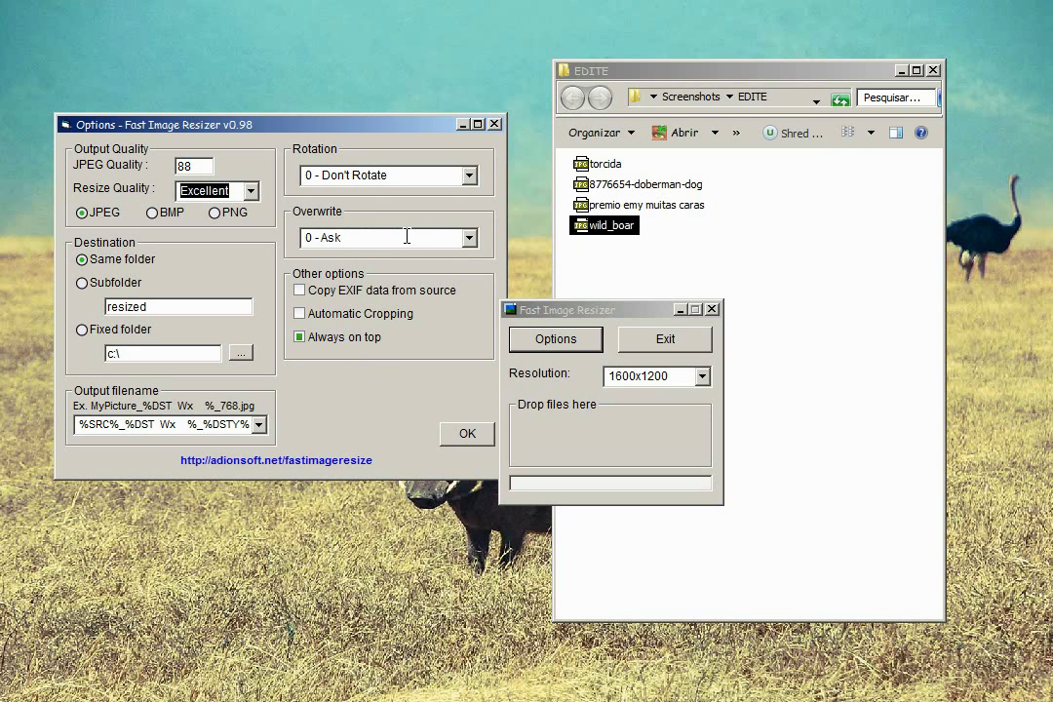
Step: Check the available overwrite and rotation choices, accept the options and place the resizer window beside the EDITE folder
{"action": "left_click", "coordinate": [469, 239]}
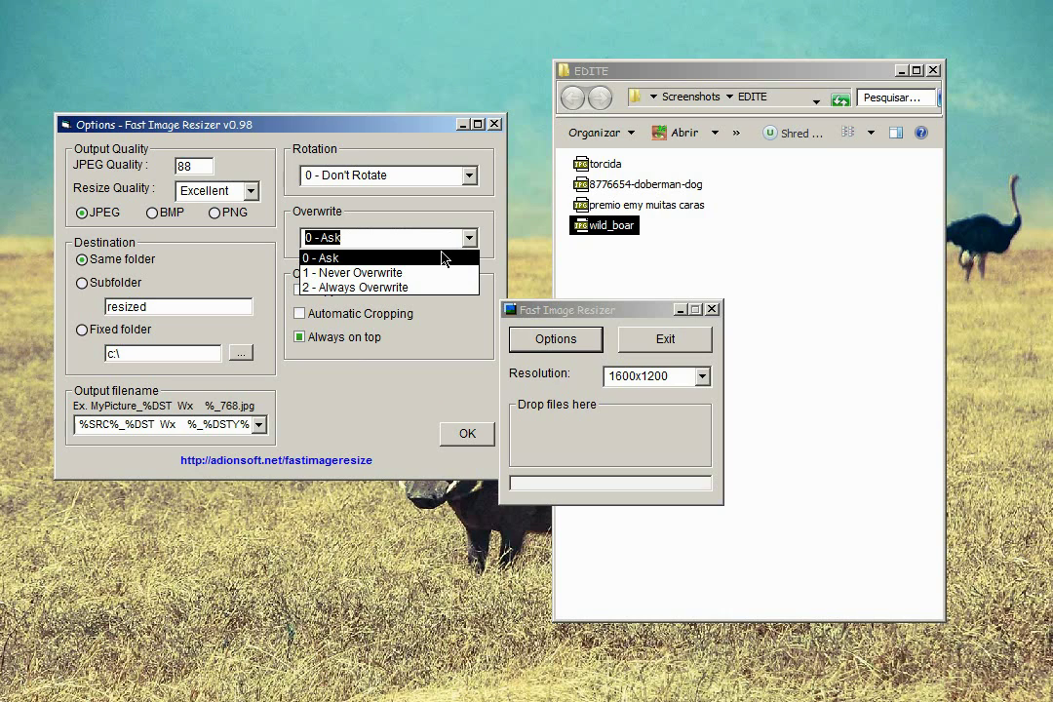
{"action": "left_click", "coordinate": [435, 225]}
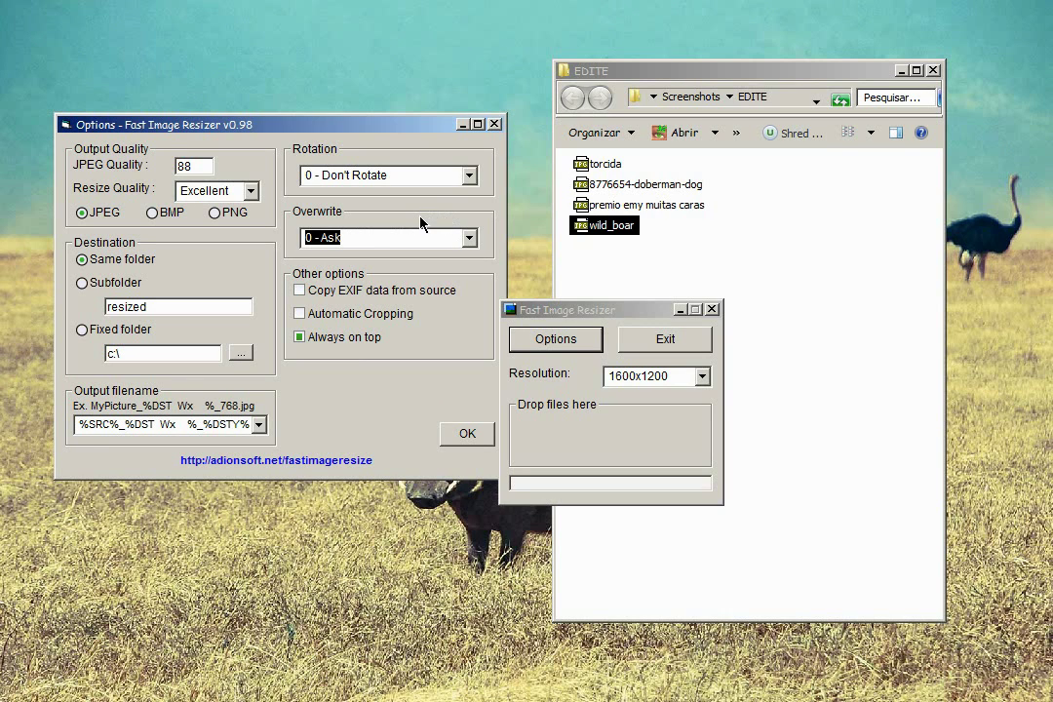
{"action": "left_click", "coordinate": [469, 177]}
{"action": "left_click", "coordinate": [469, 181]}
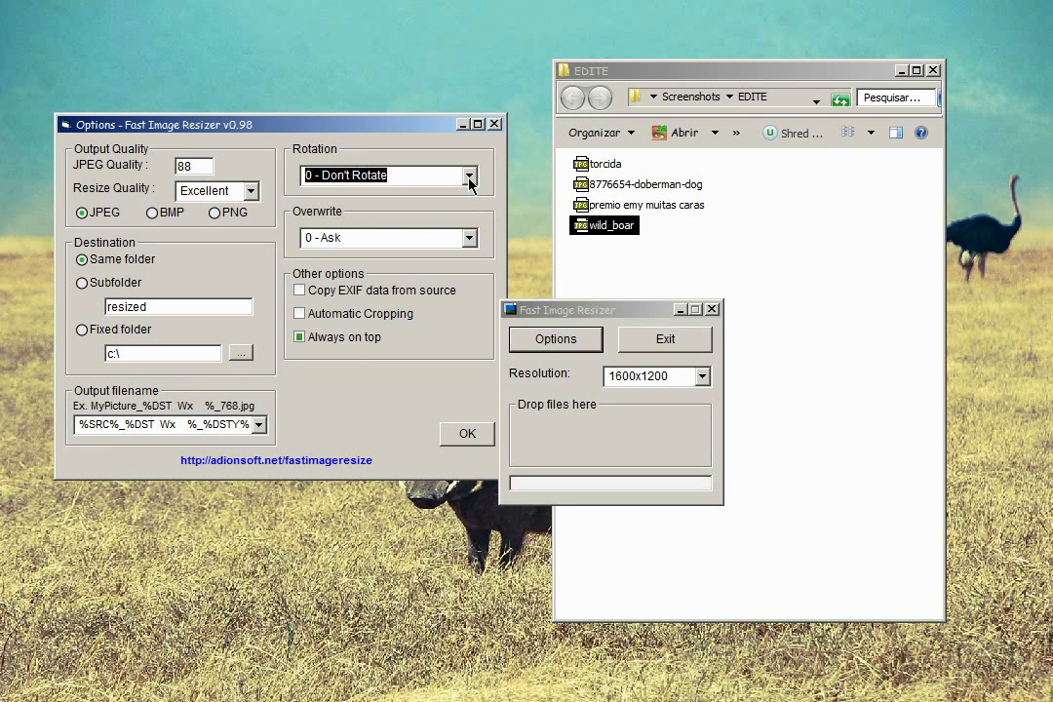
{"action": "left_click", "coordinate": [468, 434]}
{"action": "left_click_drag", "start_coordinate": [639, 312], "coordinate": [342, 254]}
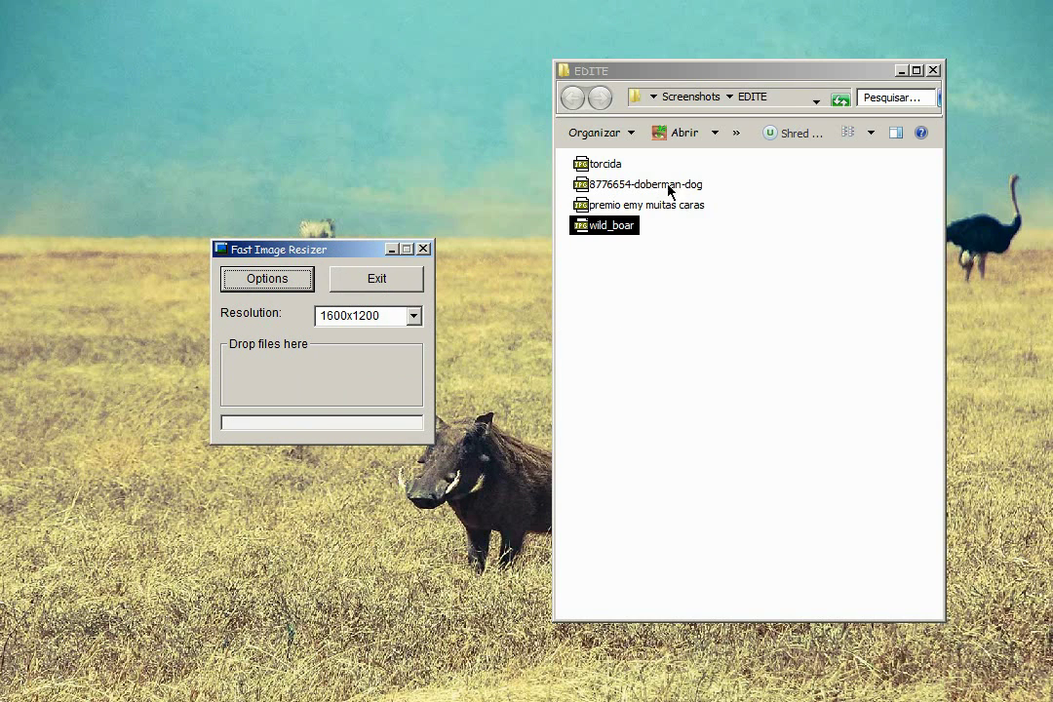
Step: View the original torcida image full screen, pan across it and close the view
{"action": "left_click", "coordinate": [610, 172]}
{"action": "right_click", "coordinate": [610, 173]}
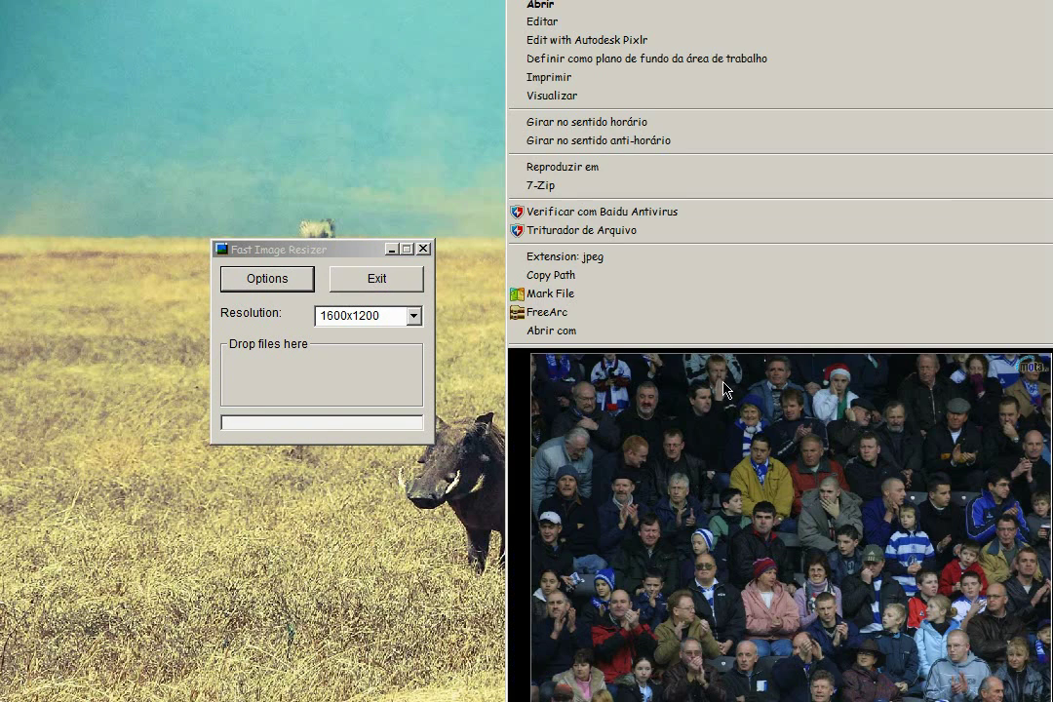
{"action": "left_click", "coordinate": [728, 433]}
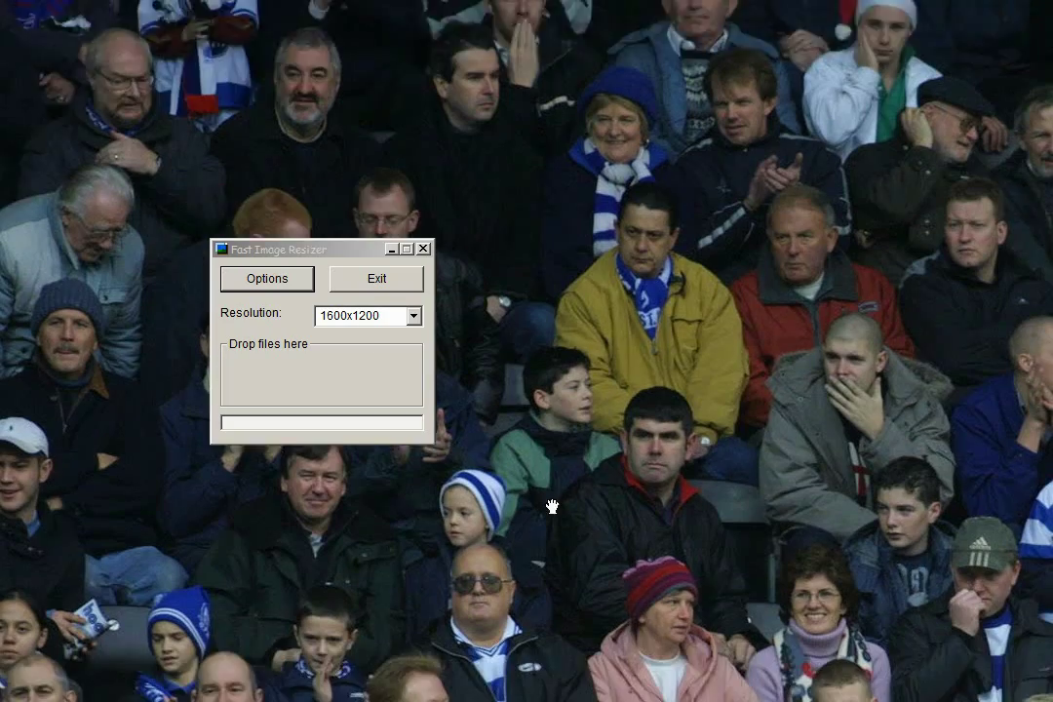
{"action": "left_click_drag", "start_coordinate": [552, 507], "coordinate": [763, 286]}
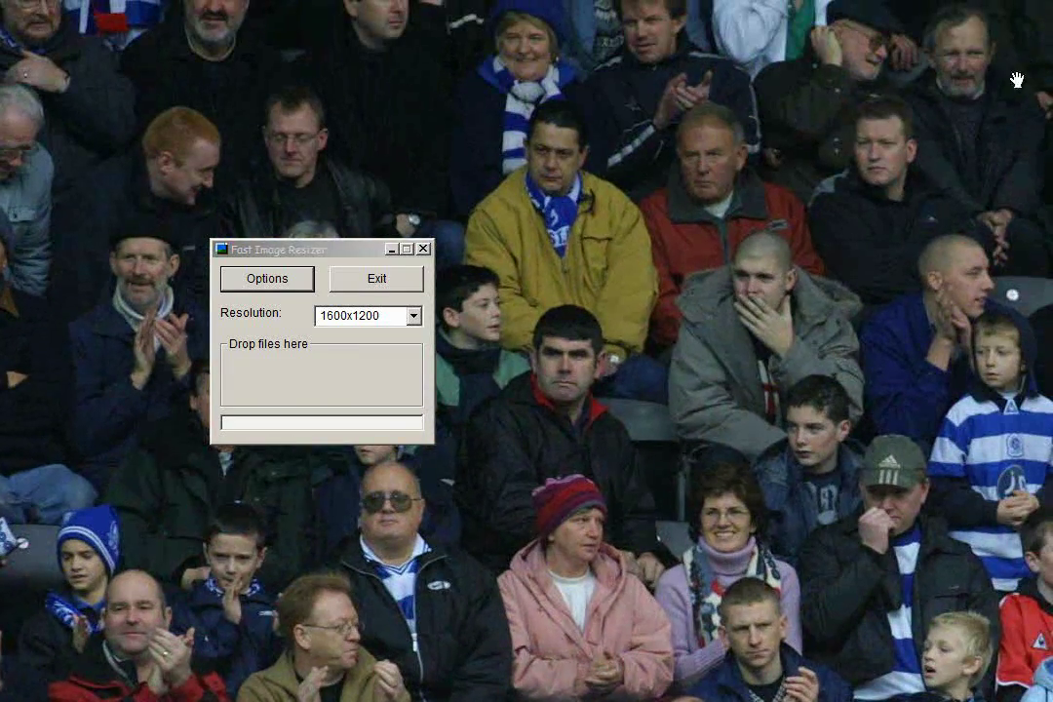
{"action": "key", "text": "Escape"}
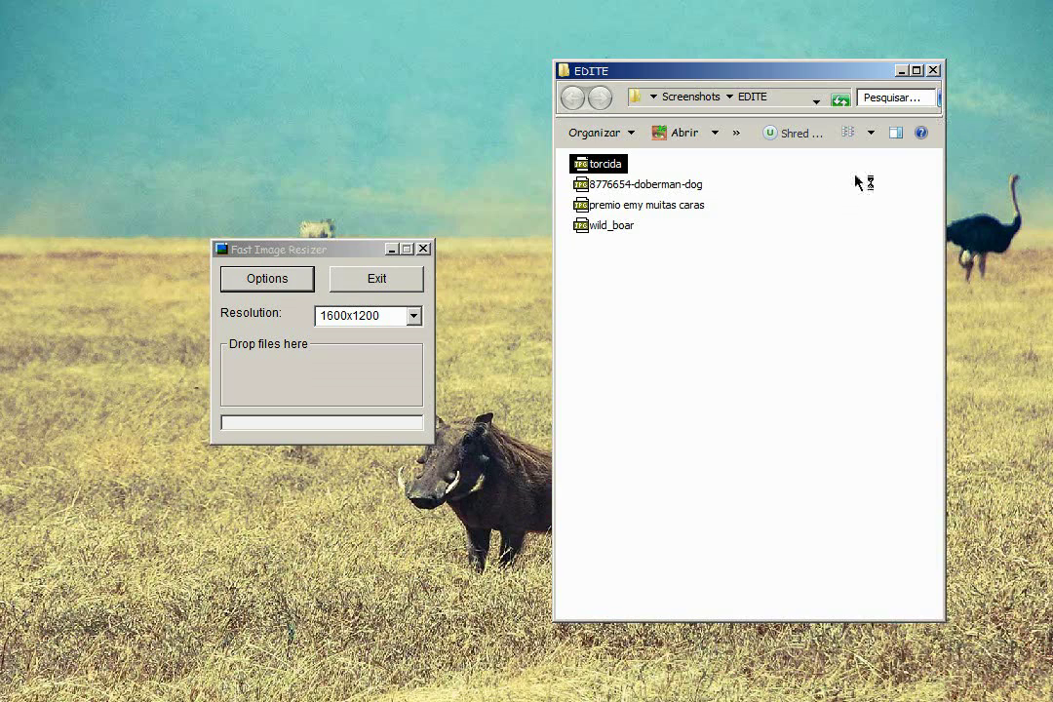
Step: Set the target resolution to 800x600 and resize the torcida image
{"action": "left_click_drag", "start_coordinate": [356, 258], "coordinate": [351, 225]}
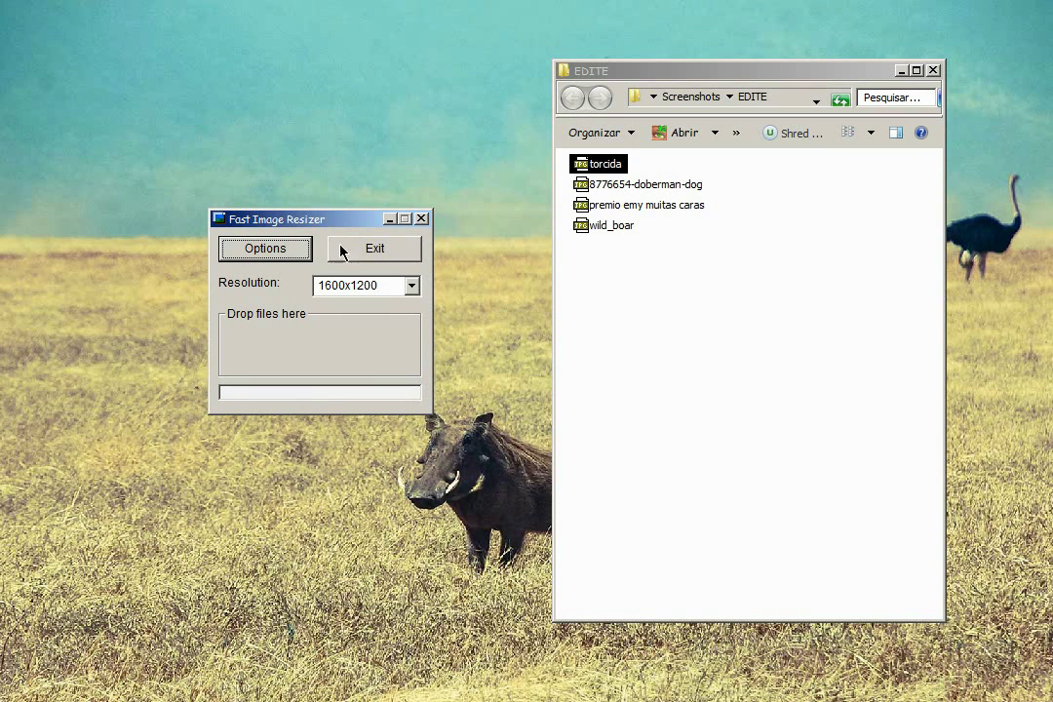
{"action": "left_click", "coordinate": [412, 289]}
{"action": "left_click_drag", "start_coordinate": [413, 374], "coordinate": [411, 403]}
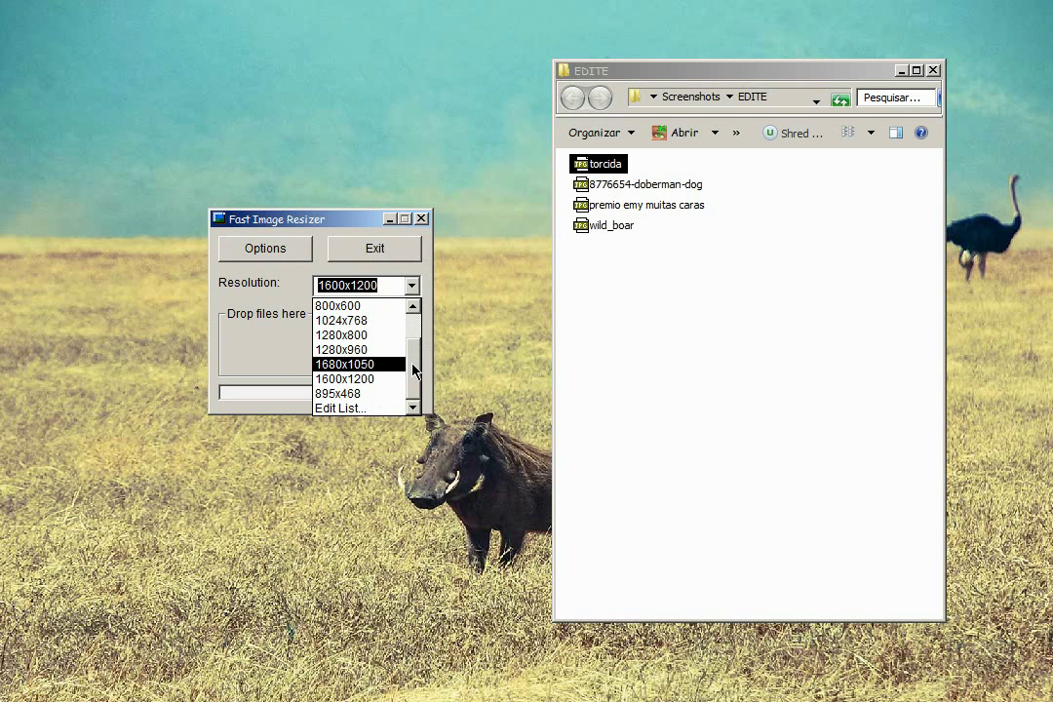
{"action": "left_click_drag", "start_coordinate": [413, 367], "coordinate": [414, 345]}
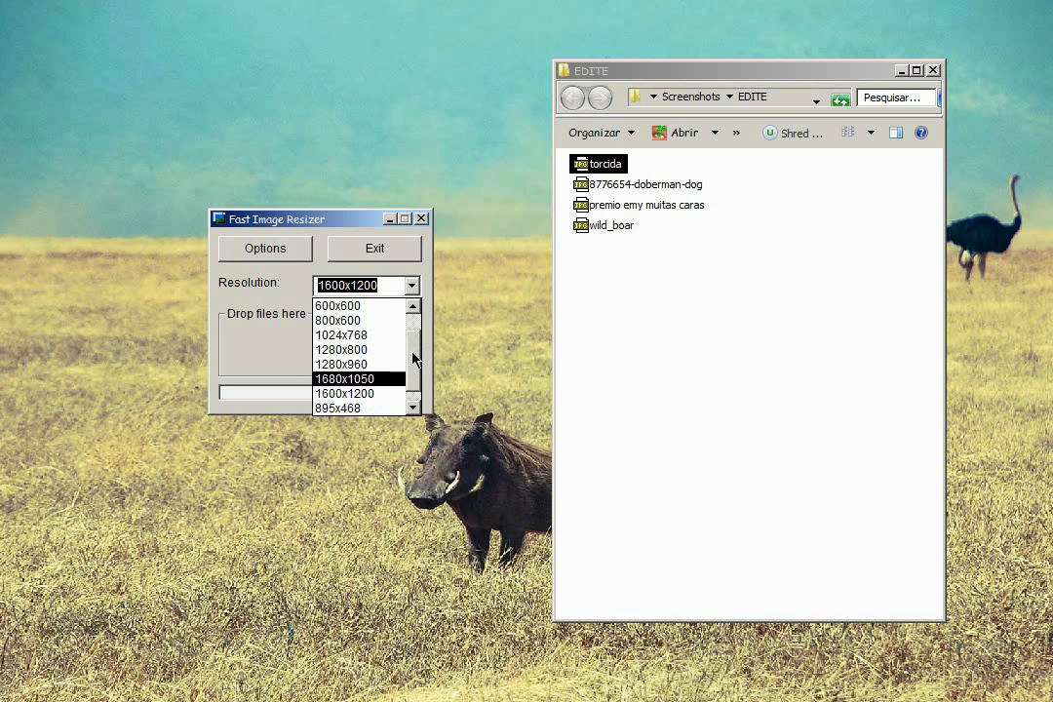
{"action": "left_click", "coordinate": [349, 322]}
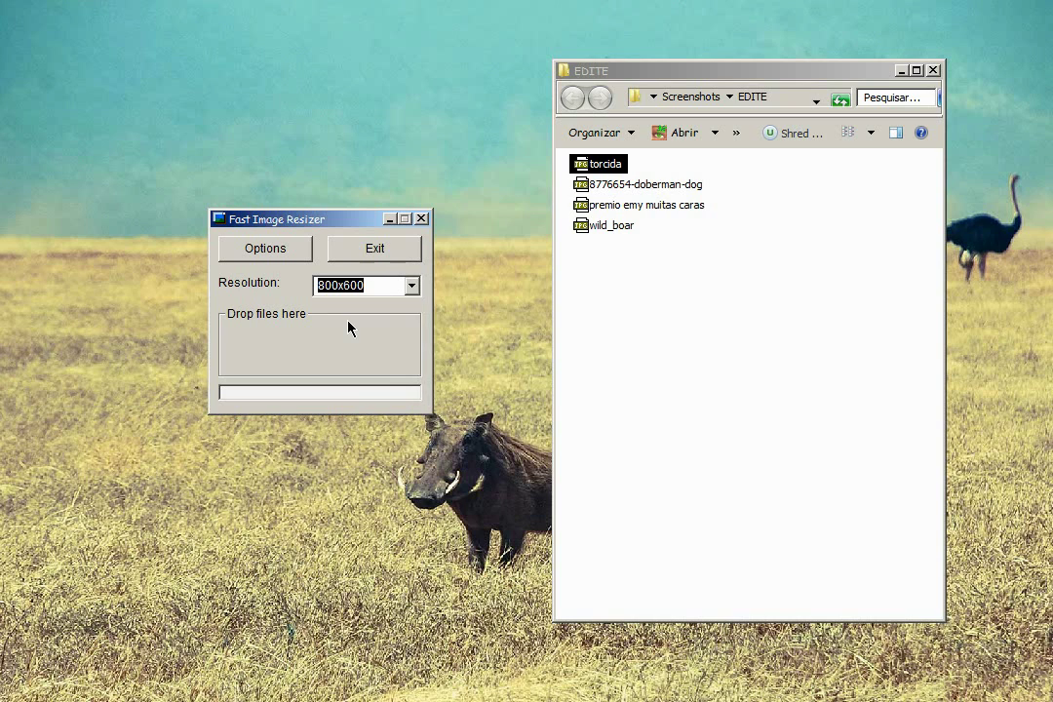
{"action": "left_click_drag", "start_coordinate": [583, 167], "coordinate": [363, 352]}
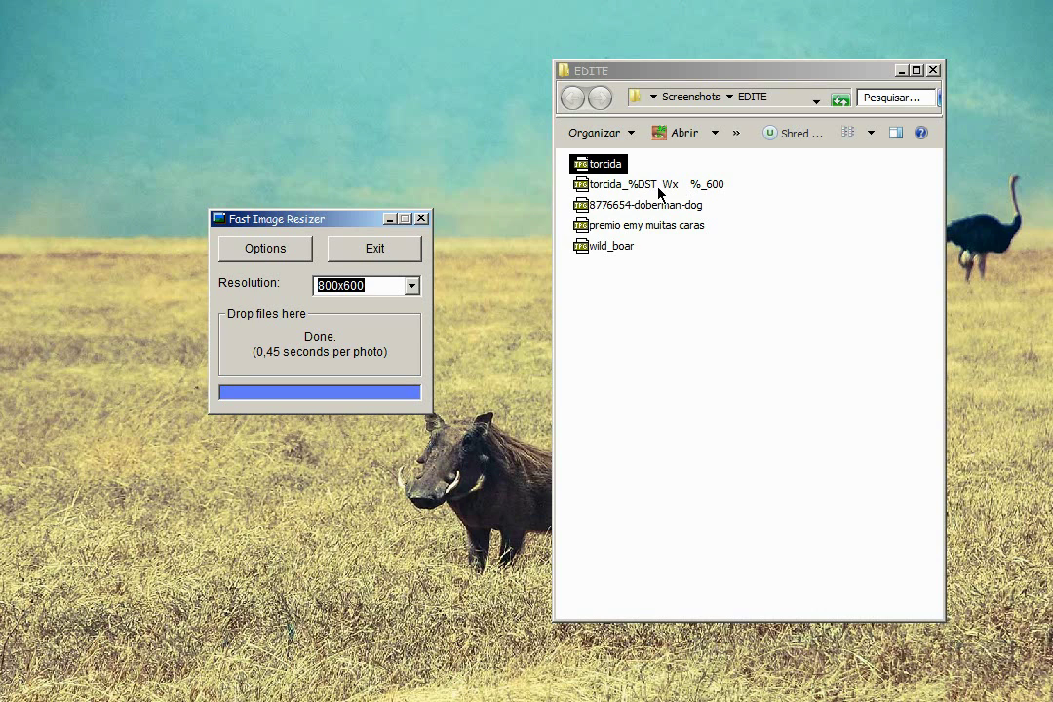
Step: View the original torcida image full screen again for comparison with the resized copy
{"action": "left_click", "coordinate": [770, 206]}
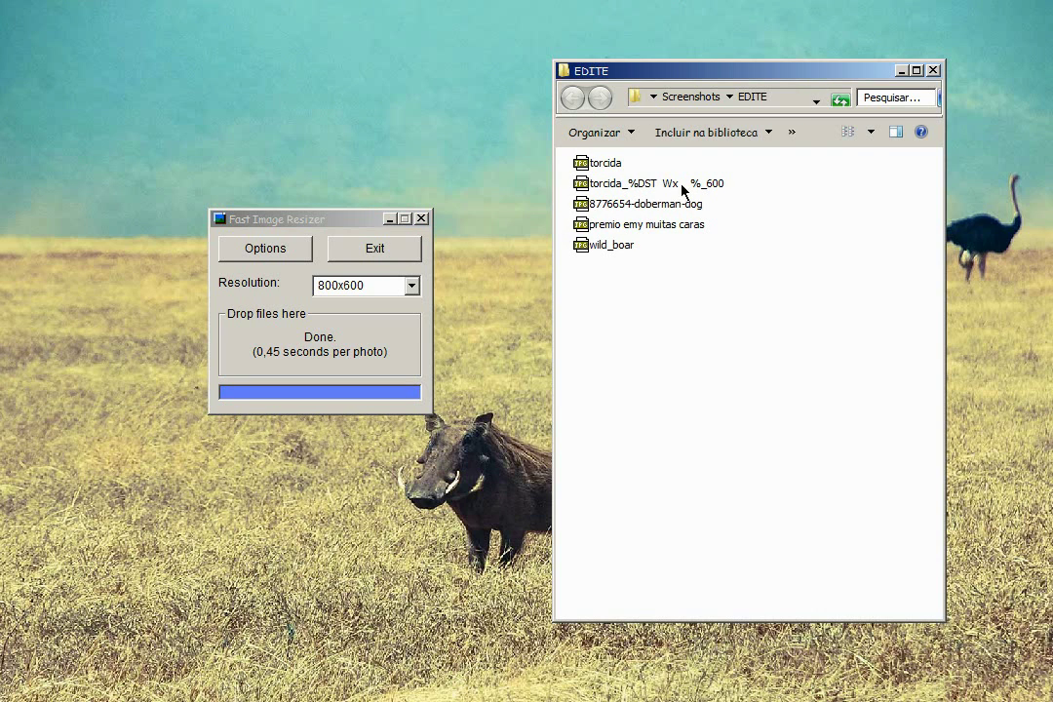
{"action": "right_click", "coordinate": [606, 168]}
{"action": "left_click", "coordinate": [688, 453]}
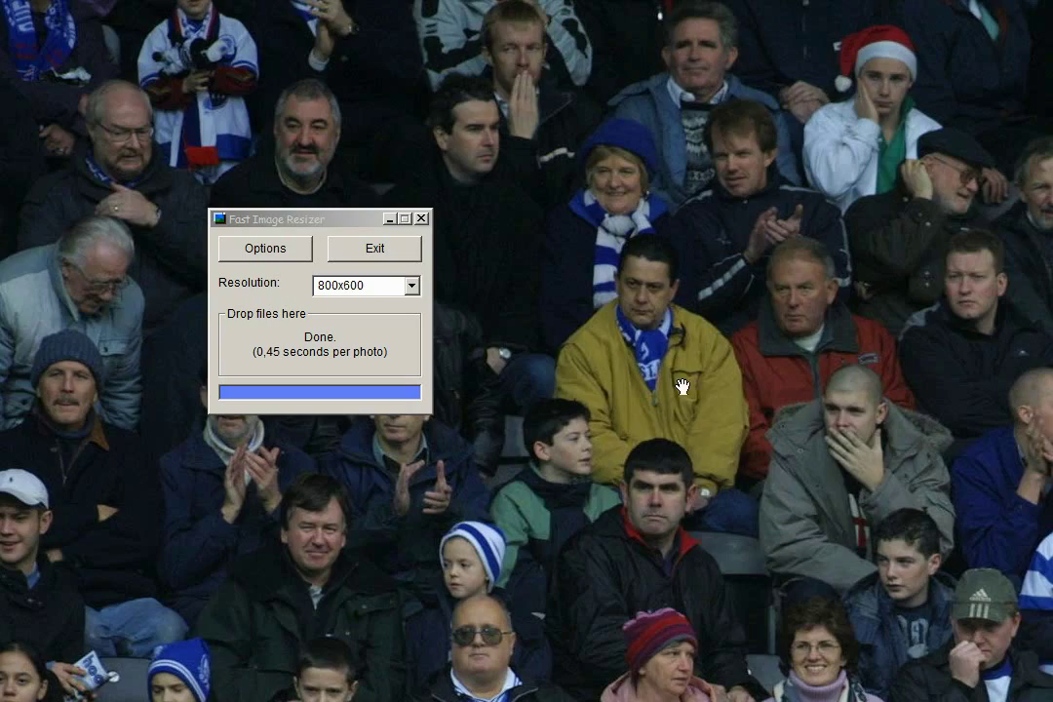
{"action": "left_click_drag", "start_coordinate": [681, 376], "coordinate": [814, 312]}
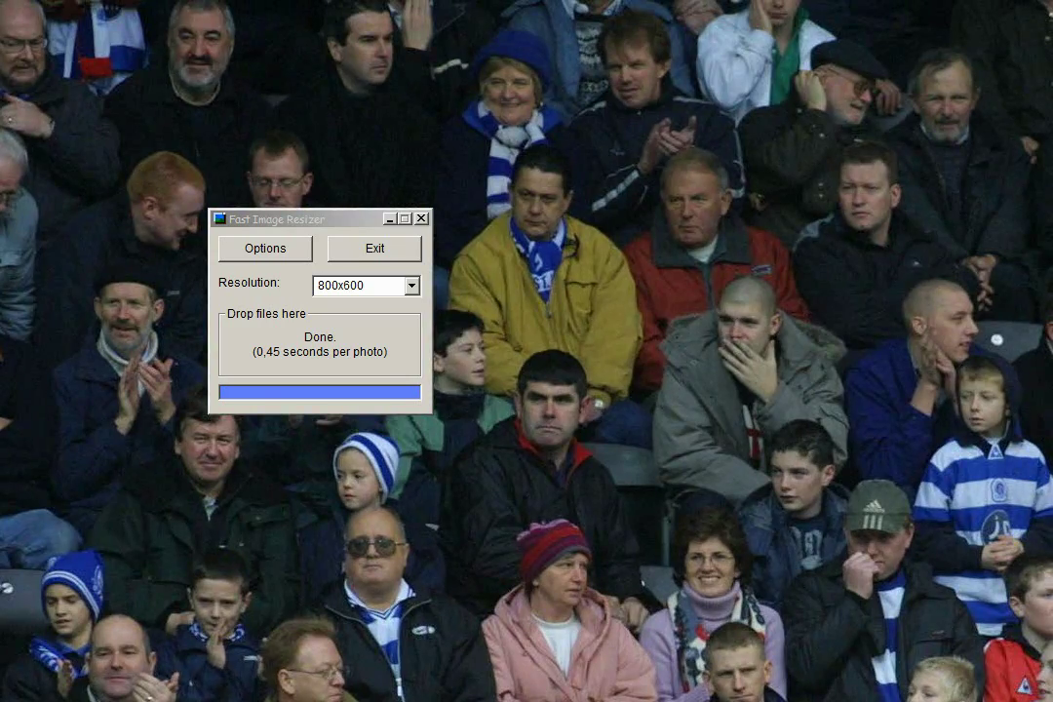
{"action": "key", "text": "Escape"}
Step: Open the resized torcida copy ending in 600, set its window aside and return to the EDITE folder
{"action": "right_click", "coordinate": [675, 195]}
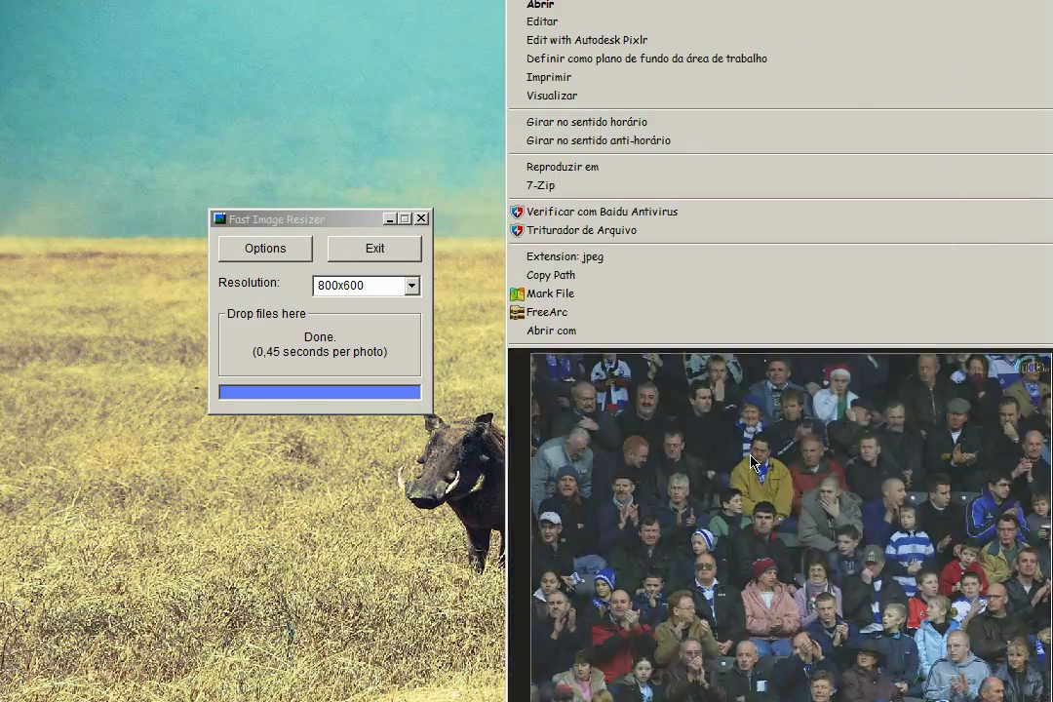
{"action": "key", "text": "Return"}
{"action": "left_click_drag", "start_coordinate": [594, 51], "coordinate": [724, 64]}
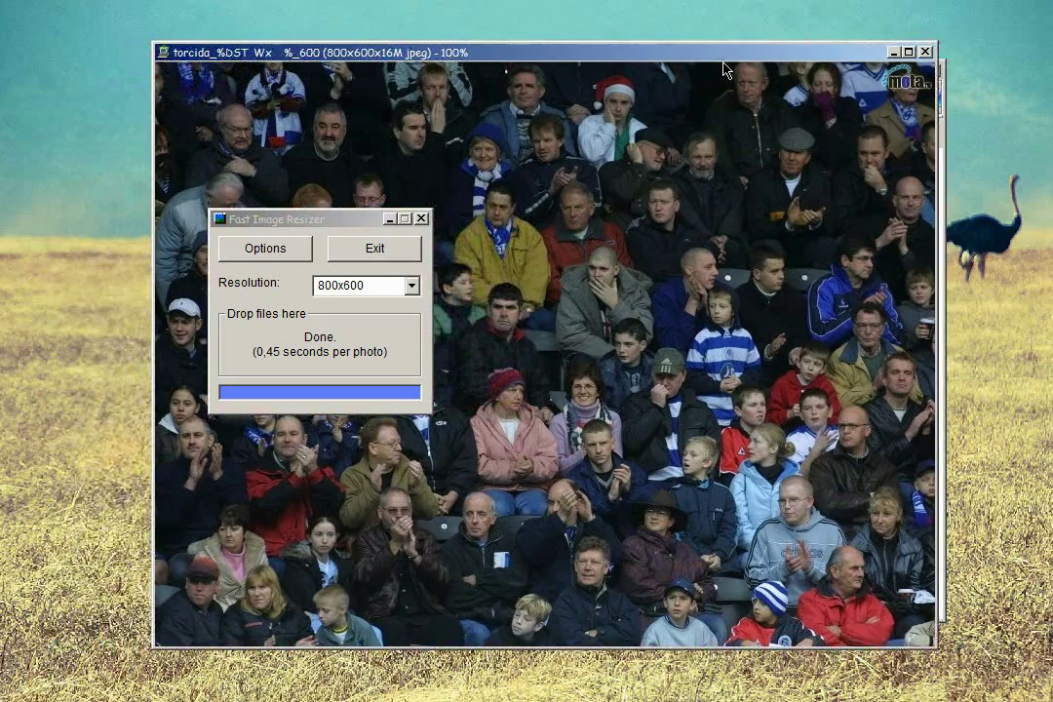
{"action": "left_click_drag", "start_coordinate": [405, 61], "coordinate": [926, 135]}
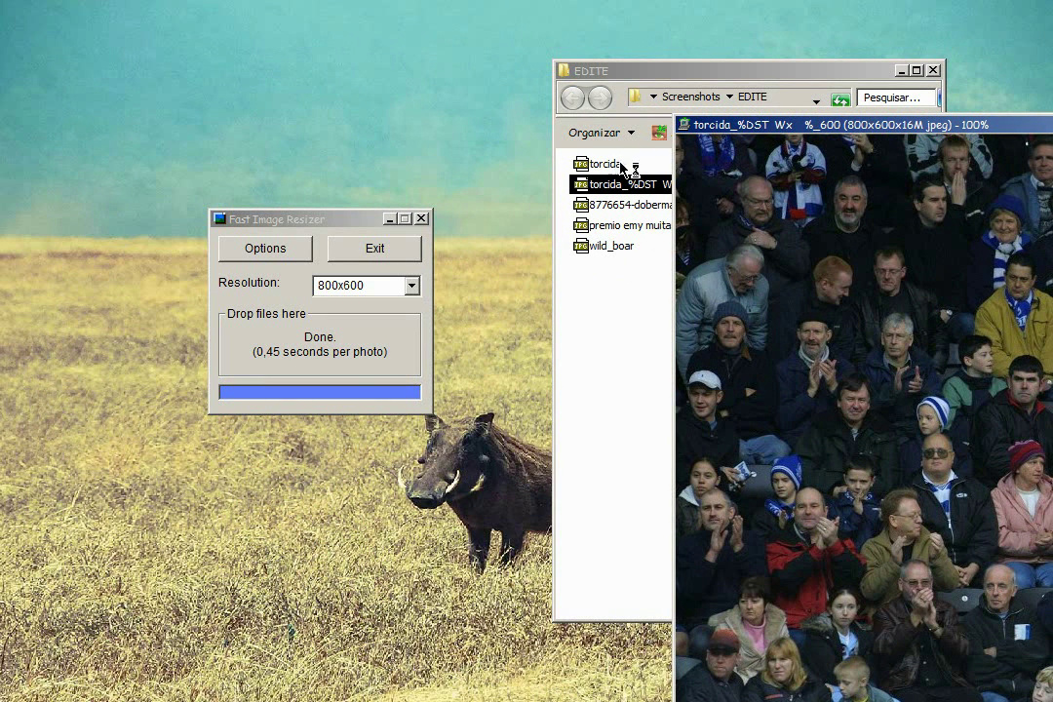
{"action": "left_click", "coordinate": [770, 80]}
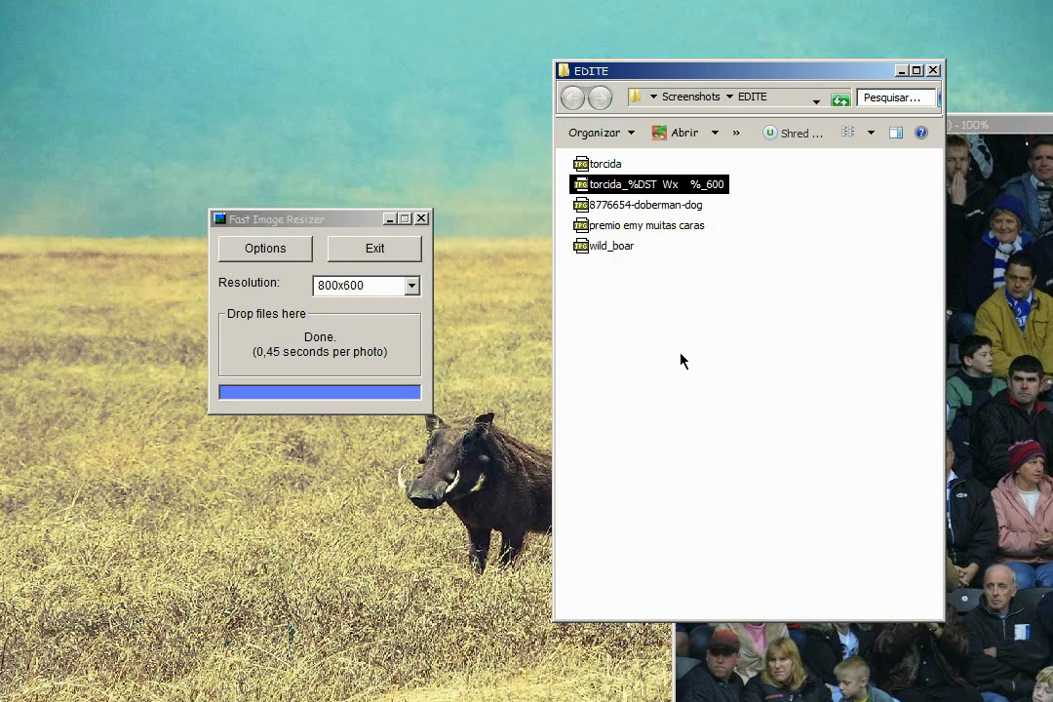
Step: Resize the premio emy muitas caras image at 800x600, open the resized copy and set its window aside below the folder listing
{"action": "mouse_move", "coordinate": [640, 212]}
{"action": "right_click", "coordinate": [636, 231]}
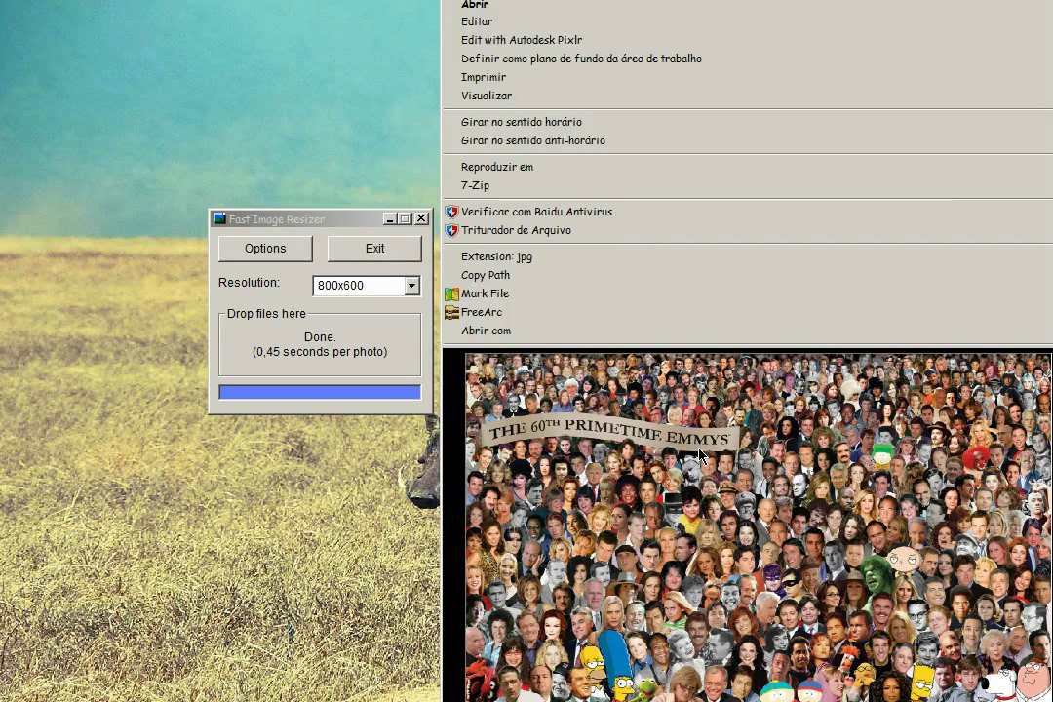
{"action": "left_click", "coordinate": [565, 62]}
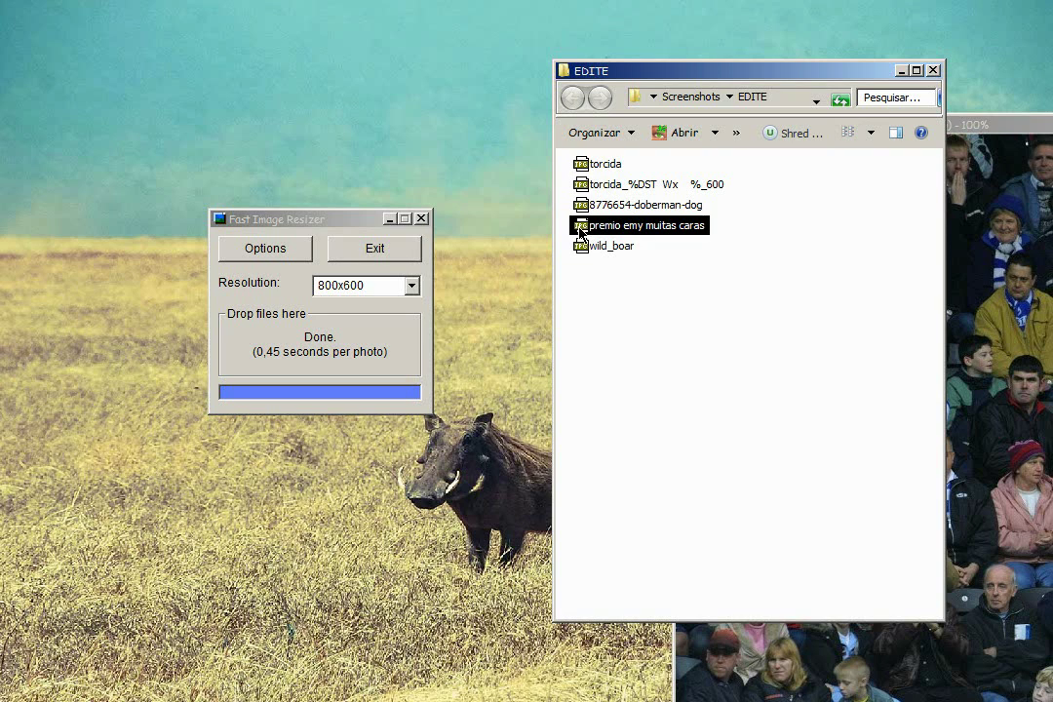
{"action": "left_click_drag", "start_coordinate": [579, 231], "coordinate": [383, 353]}
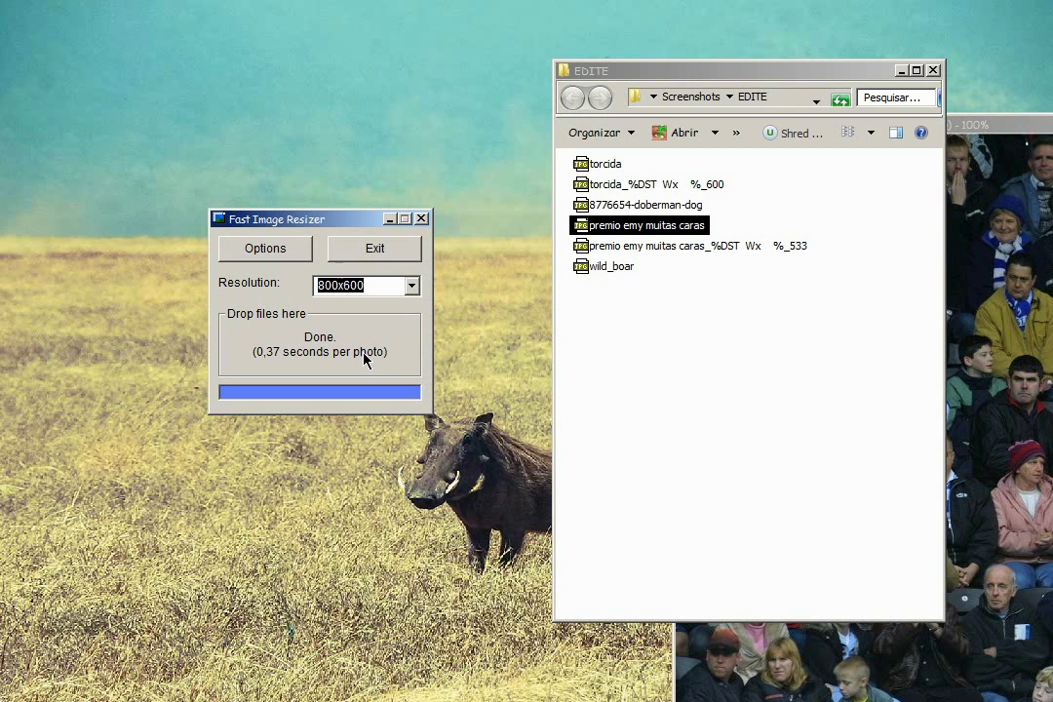
{"action": "double_click", "coordinate": [648, 248]}
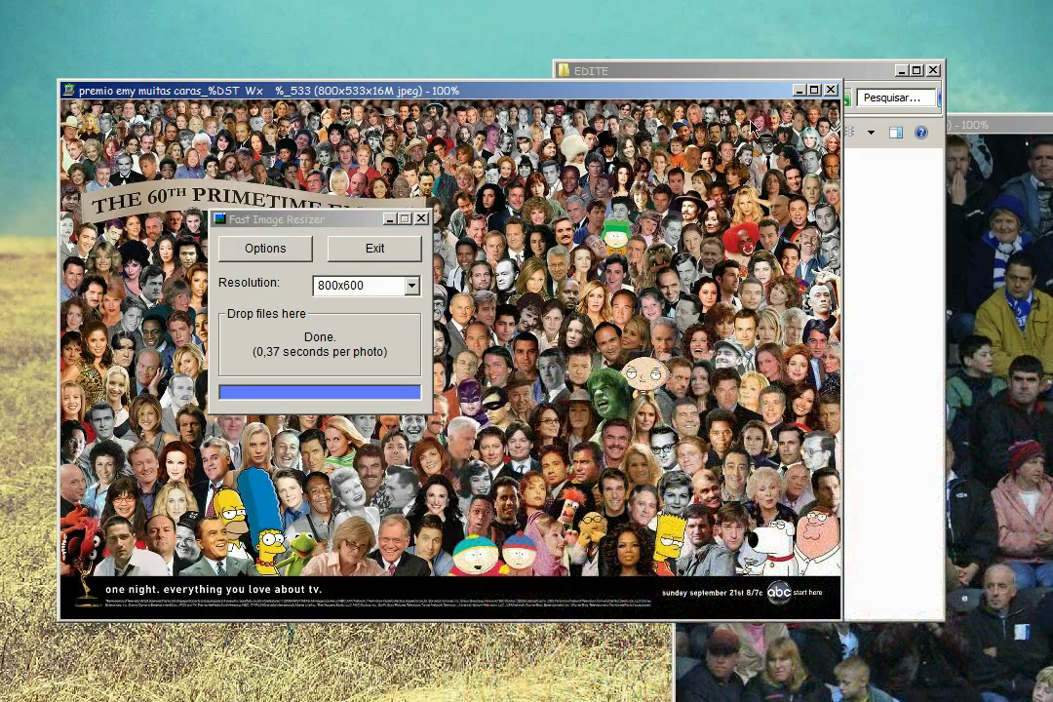
{"action": "left_click_drag", "start_coordinate": [745, 90], "coordinate": [851, 524]}
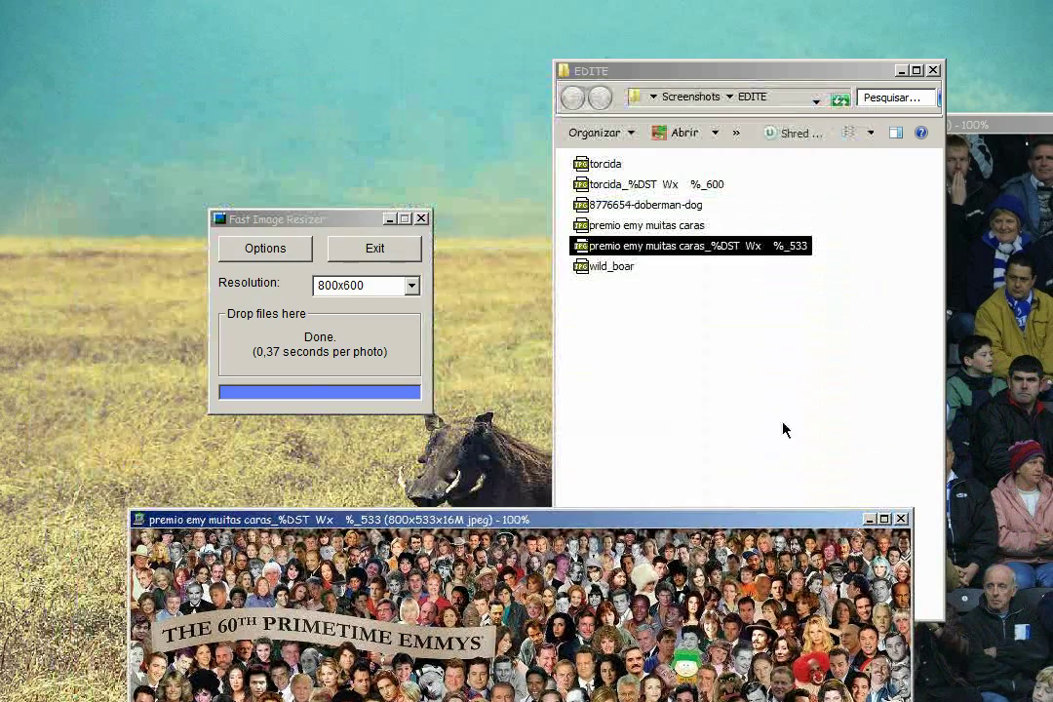
Step: Set the target resolution to 320x240 and resize the original torcida image again
{"action": "left_click", "coordinate": [411, 285]}
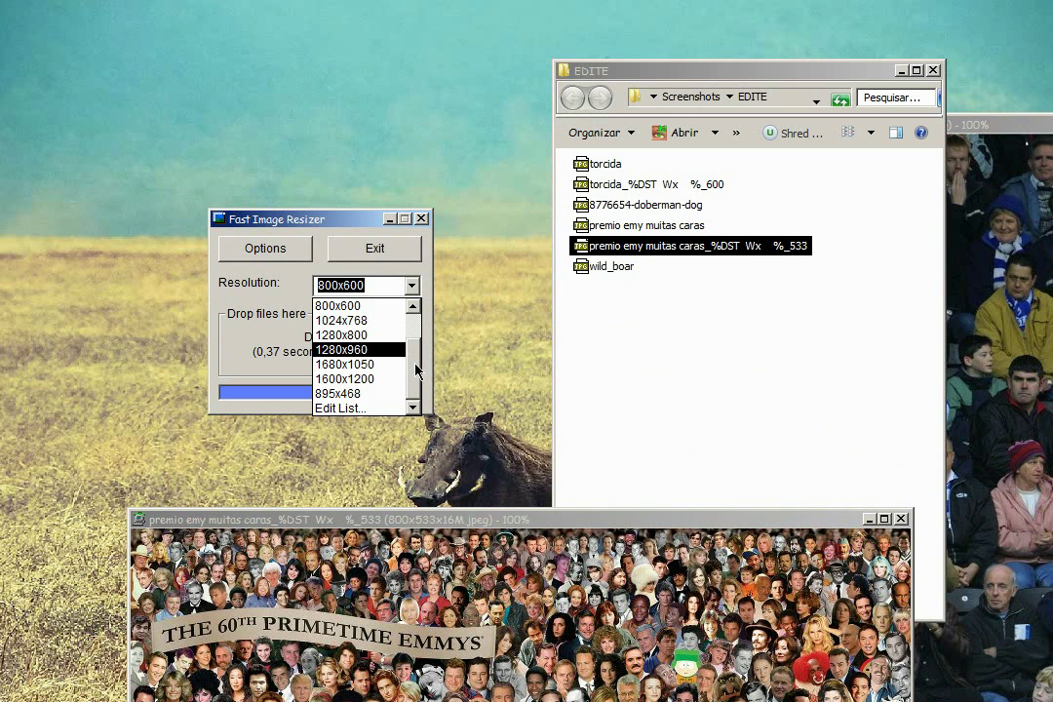
{"action": "left_click_drag", "start_coordinate": [417, 365], "coordinate": [417, 305]}
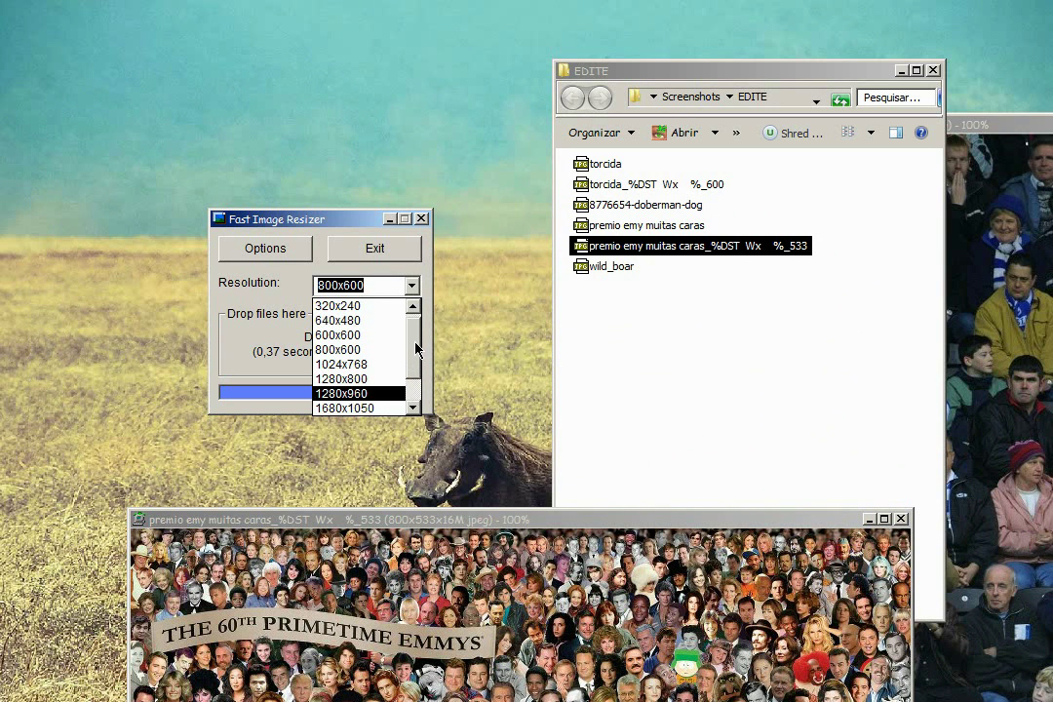
{"action": "left_click", "coordinate": [341, 306]}
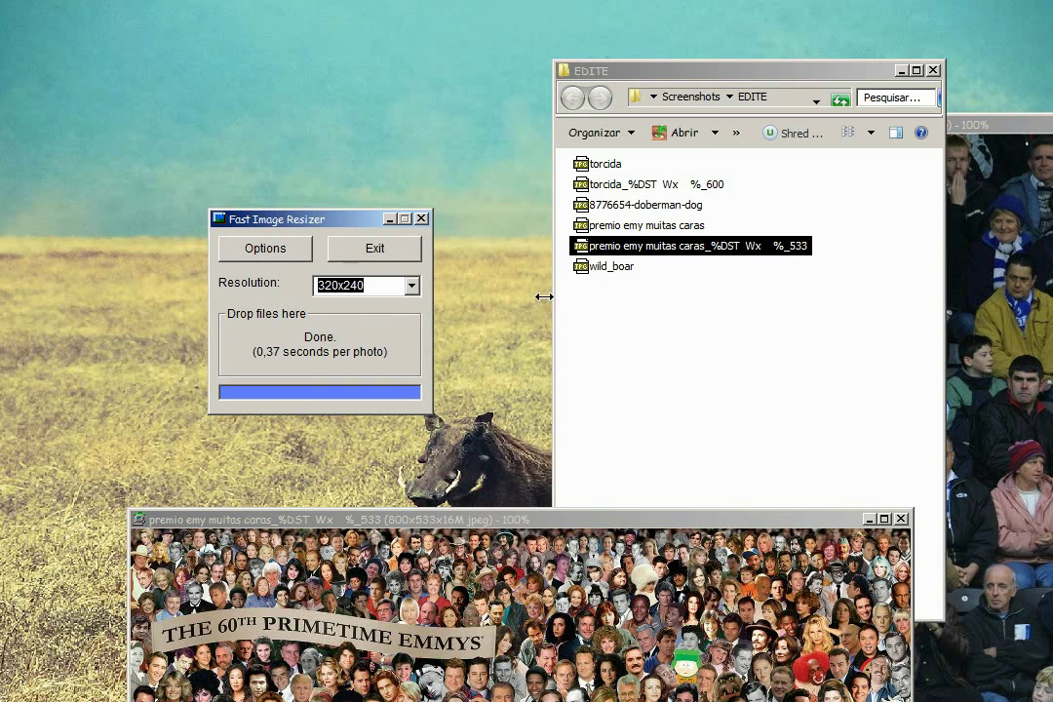
{"action": "left_click", "coordinate": [594, 226]}
{"action": "left_click_drag", "start_coordinate": [589, 172], "coordinate": [367, 350]}
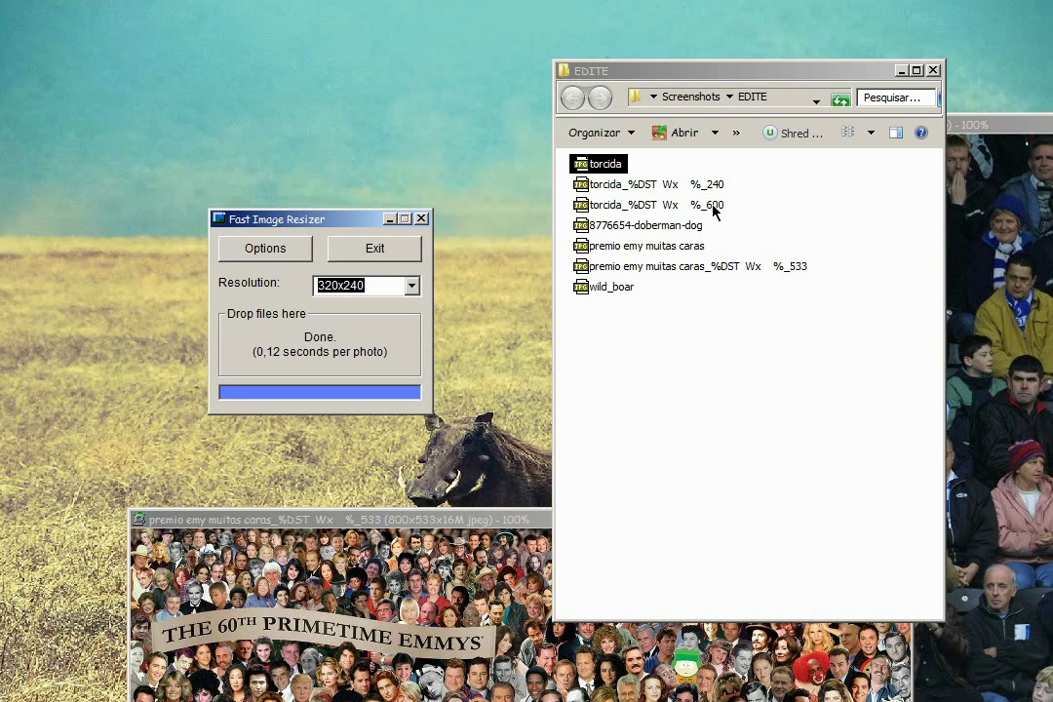
Step: Open the torcida copies ending in 240 and 600 and arrange their windows side by side to compare sizes
{"action": "left_click", "coordinate": [646, 188]}
{"action": "right_click", "coordinate": [646, 197]}
{"action": "left_click", "coordinate": [715, 381]}
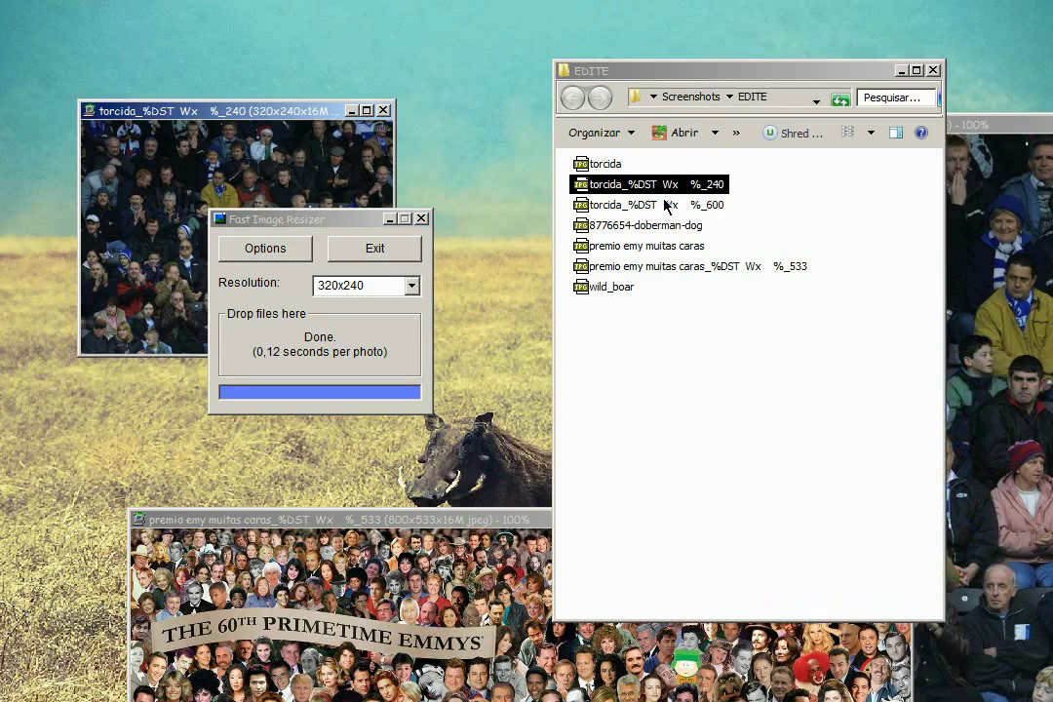
{"action": "right_click", "coordinate": [666, 206]}
{"action": "left_click", "coordinate": [682, 409]}
{"action": "left_click_drag", "start_coordinate": [534, 142], "coordinate": [718, 110]}
{"action": "left_click_drag", "start_coordinate": [257, 114], "coordinate": [202, 84]}
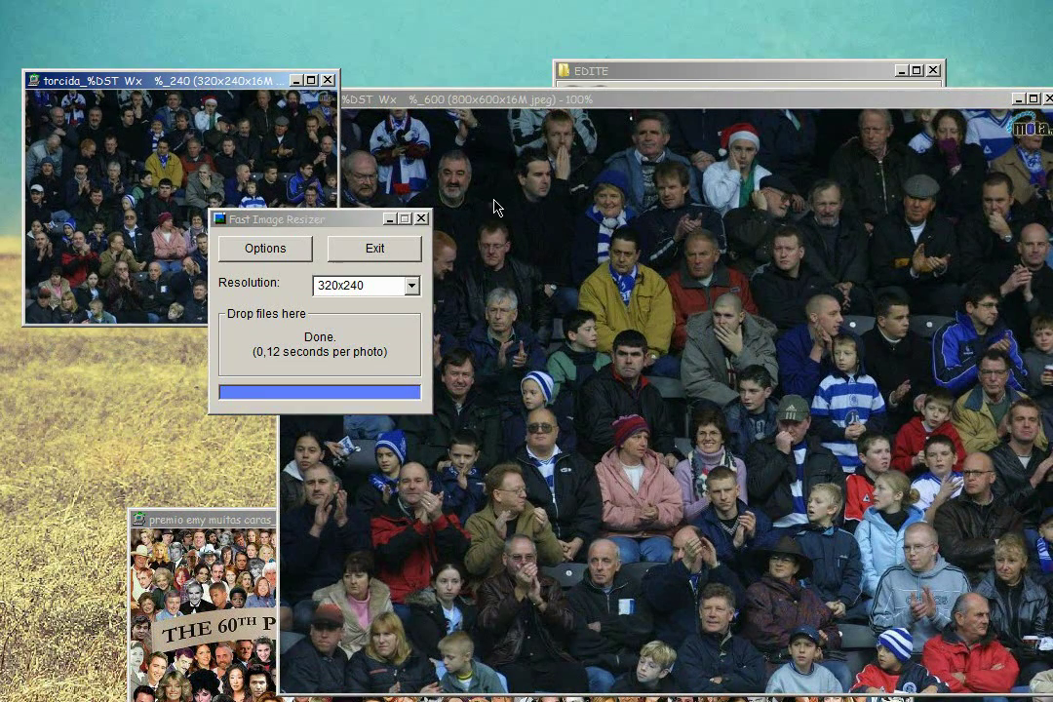
Step: Clear away the resized torcida and premio emy muitas caras image windows, leaving only the resizer and the EDITE folder
{"action": "left_click_drag", "start_coordinate": [360, 218], "coordinate": [310, 257]}
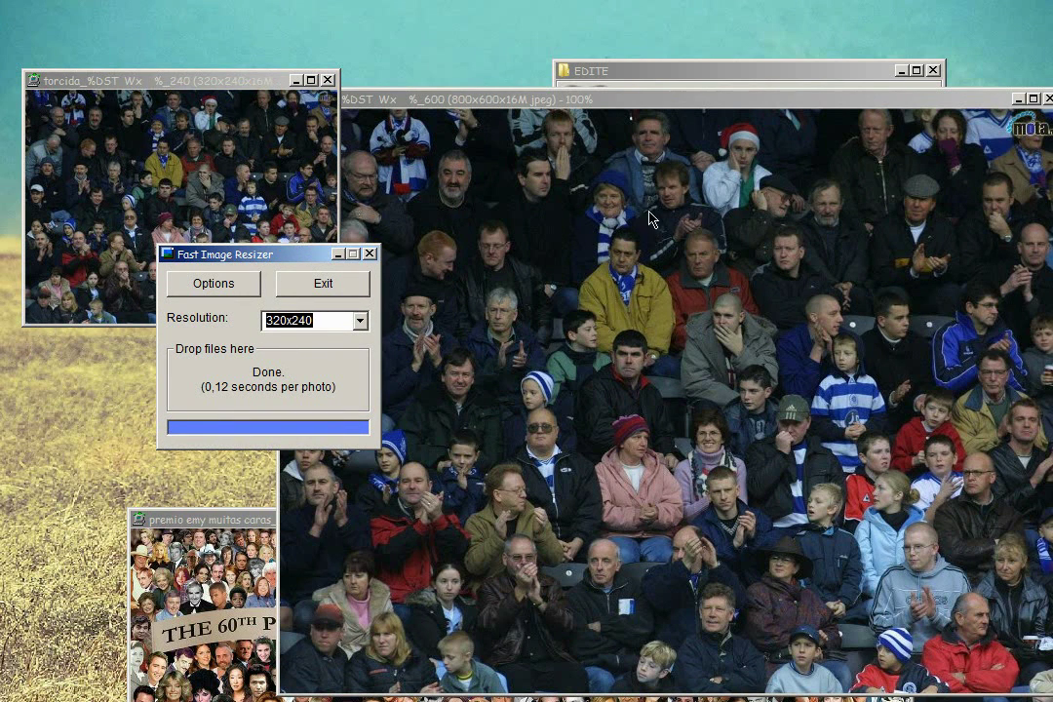
{"action": "left_click", "coordinate": [1018, 100]}
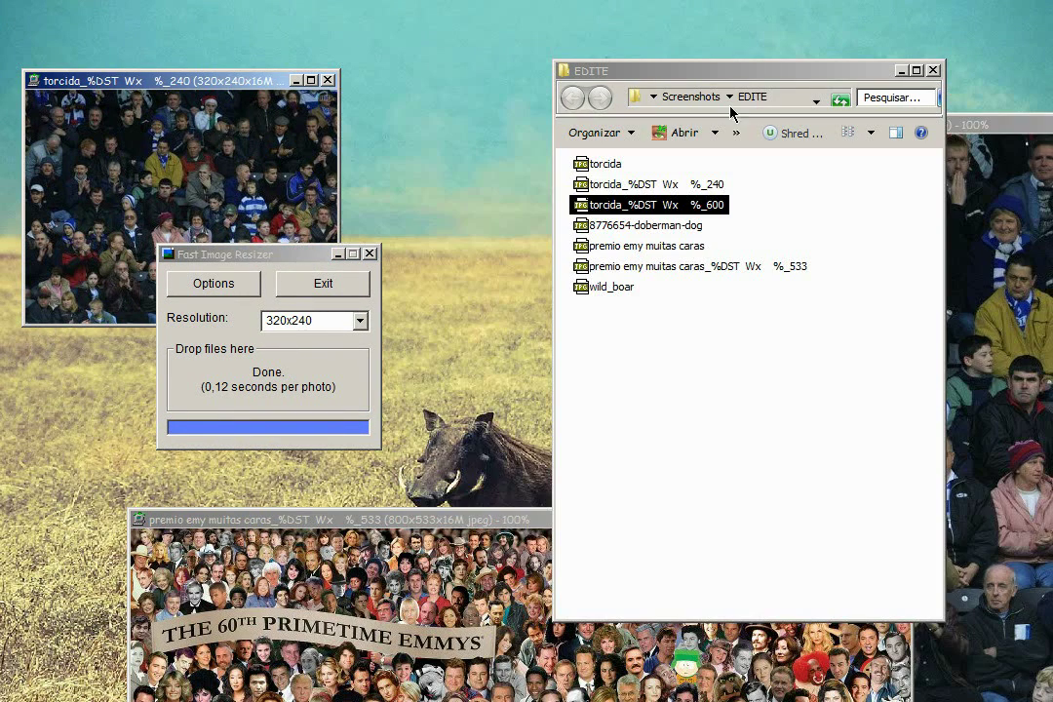
{"action": "left_click", "coordinate": [296, 82]}
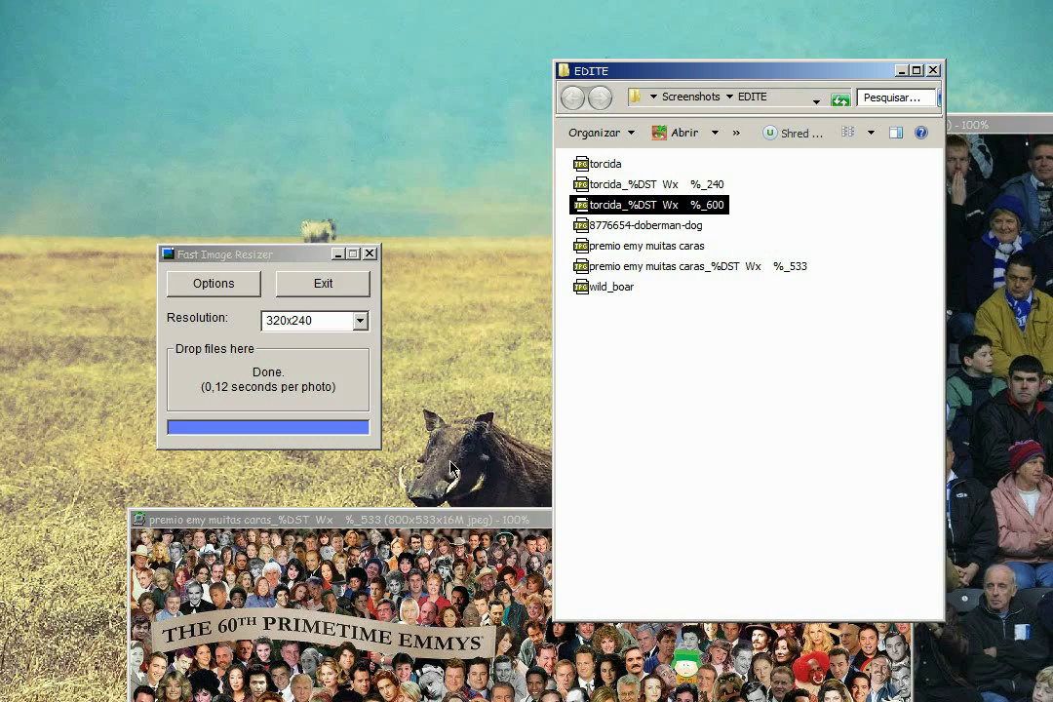
{"action": "left_click_drag", "start_coordinate": [517, 521], "coordinate": [509, 190]}
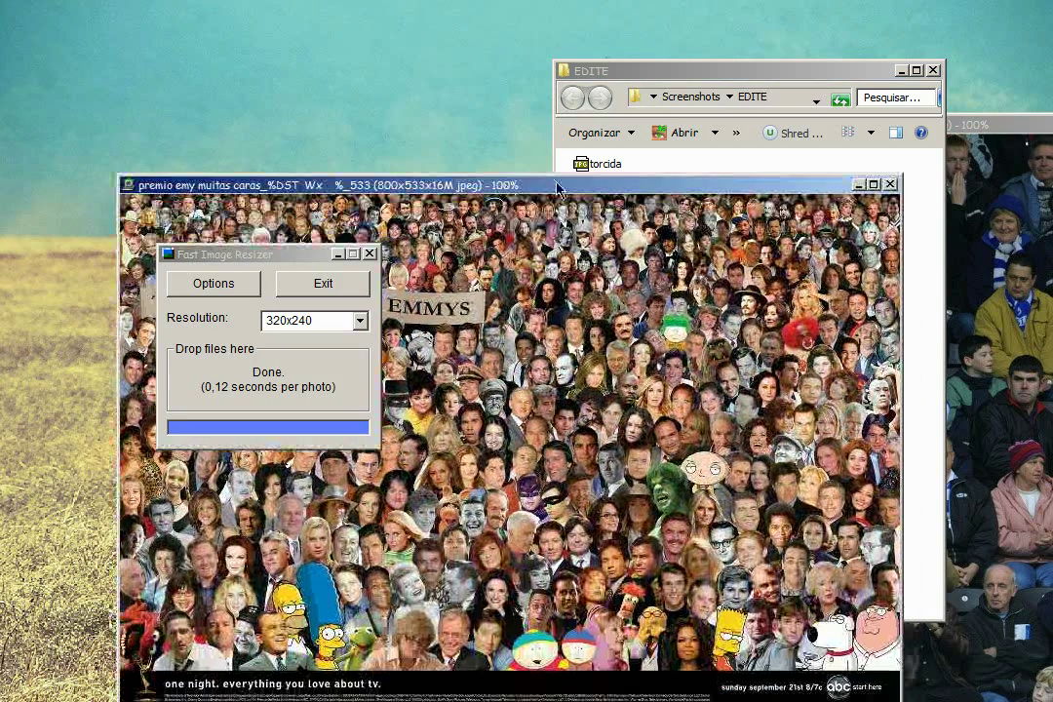
{"action": "left_click", "coordinate": [860, 185]}
{"action": "left_click_drag", "start_coordinate": [970, 127], "coordinate": [376, 420]}
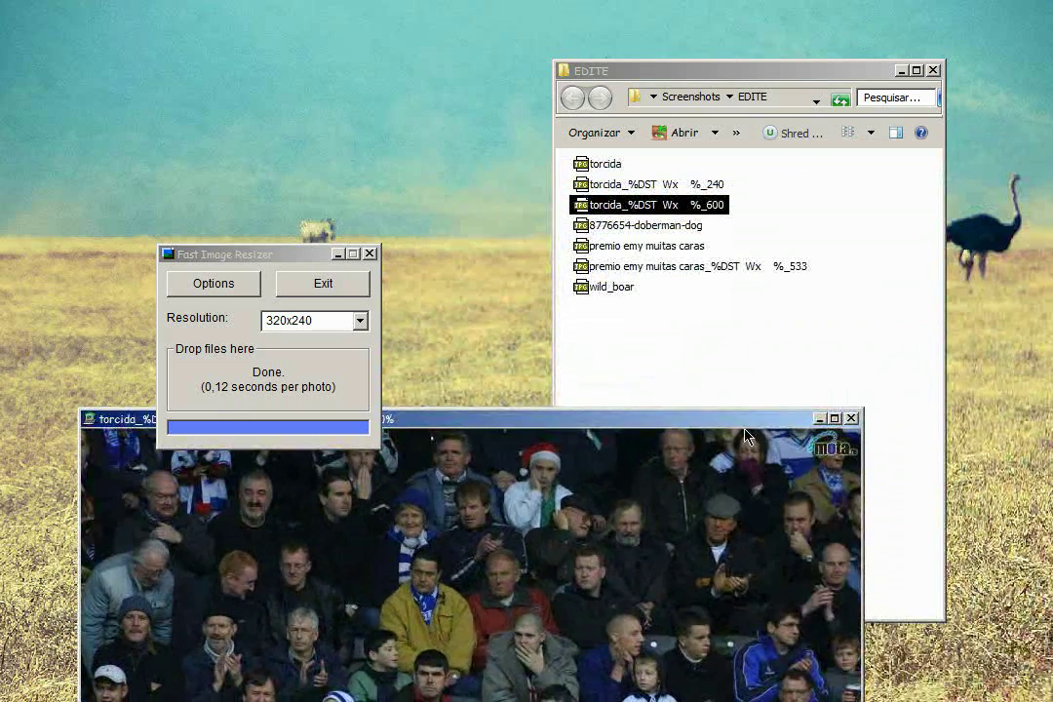
{"action": "key", "text": "Escape"}
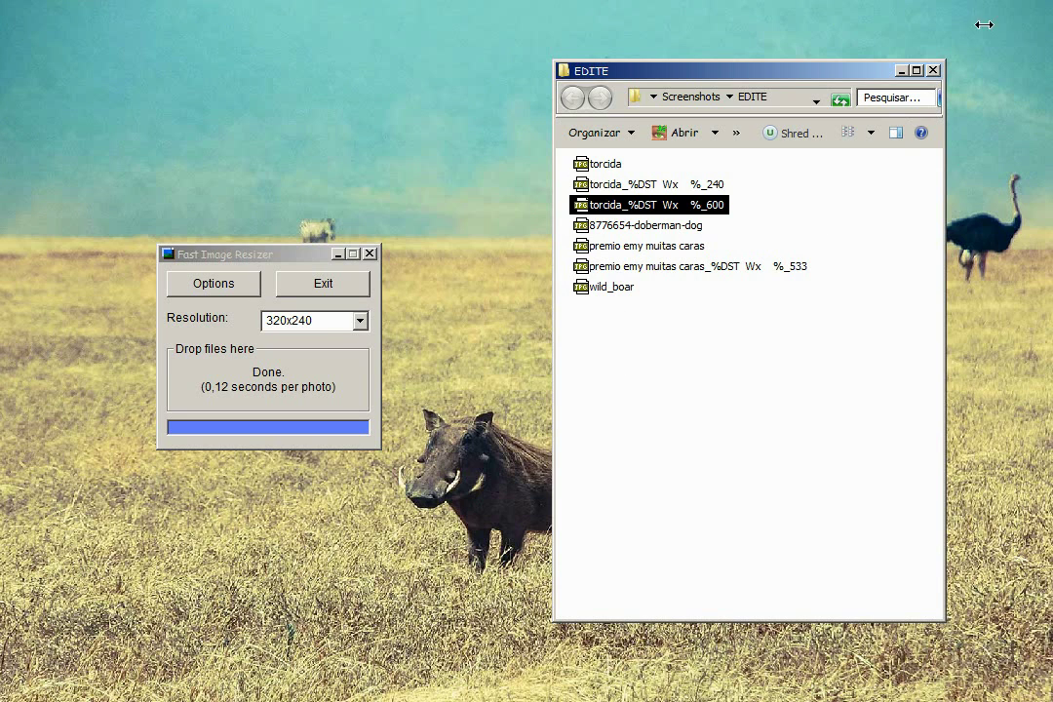
{"action": "left_click", "coordinate": [1029, 3]}
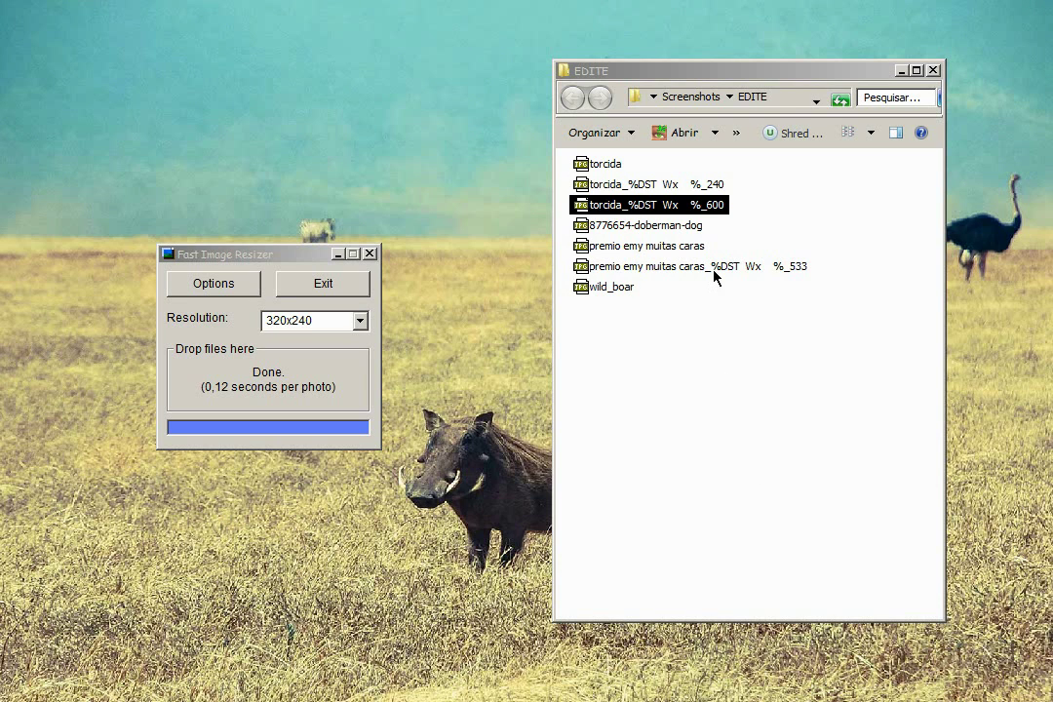
Step: Delete the resized torcida copies ending in 240 and 600 and the premio emy muitas caras copy ending in 533
{"action": "left_click_drag", "start_coordinate": [749, 183], "coordinate": [726, 205]}
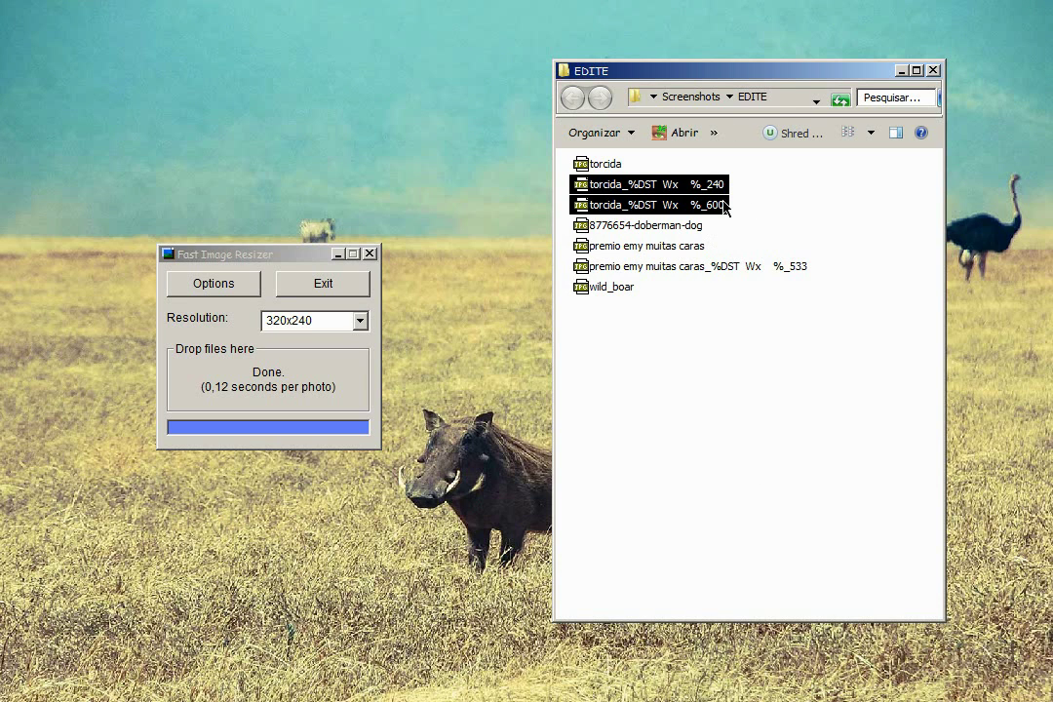
{"action": "mouse_move", "coordinate": [726, 205]}
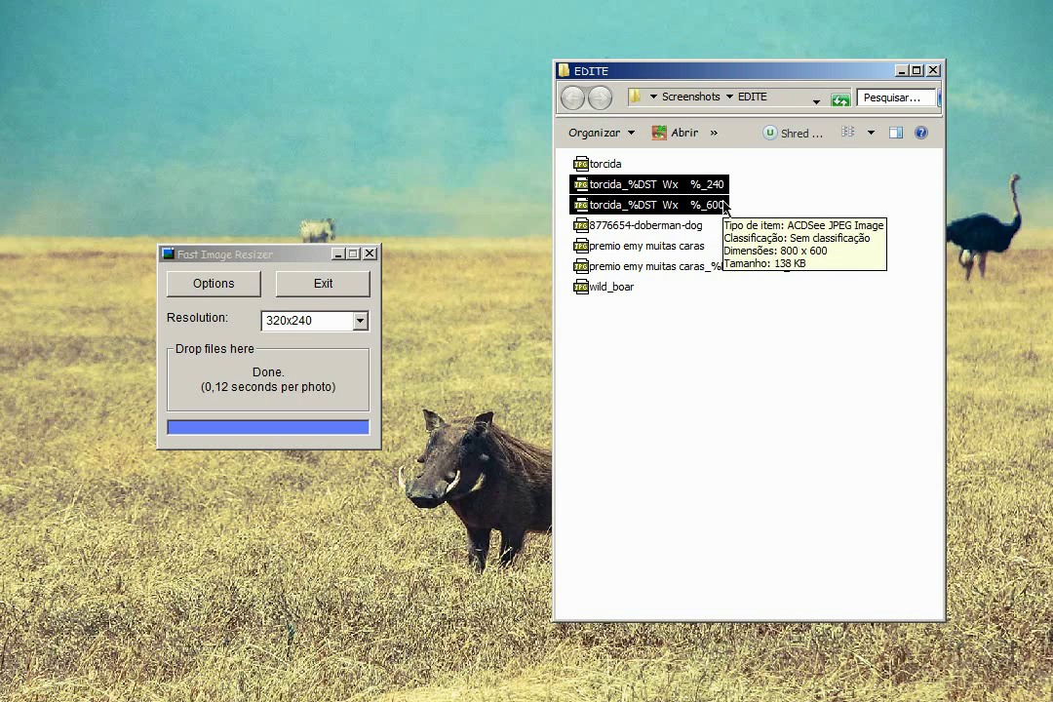
{"action": "key", "text": "Delete"}
{"action": "left_click", "coordinate": [748, 226]}
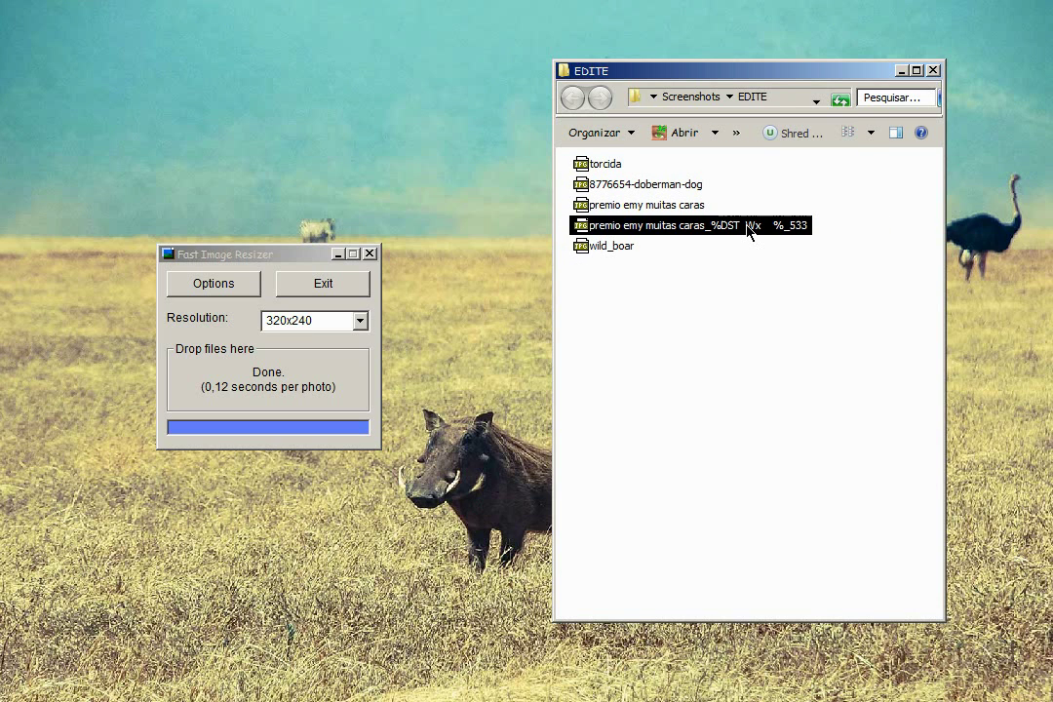
{"action": "key", "text": "Delete"}
Step: Preview the original torcida, 8776654-doberman-dog and premio emy muitas caras images and resize all three together at 320x240
{"action": "right_click", "coordinate": [614, 164]}
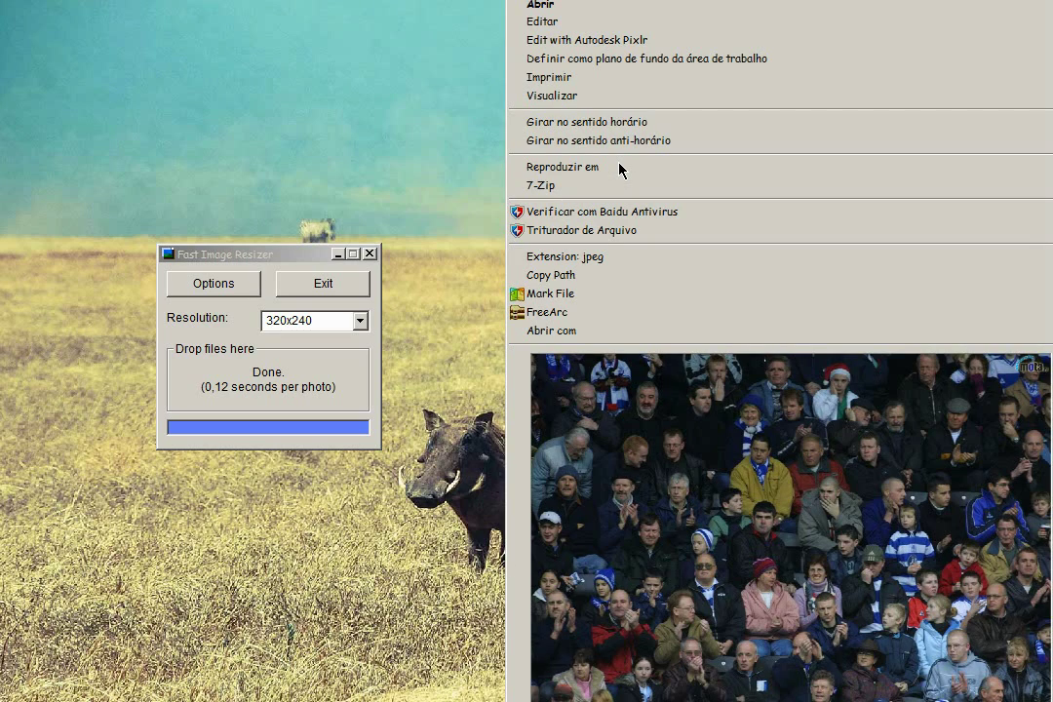
{"action": "key", "text": "Escape"}
{"action": "left_click", "coordinate": [625, 184]}
{"action": "right_click", "coordinate": [627, 185]}
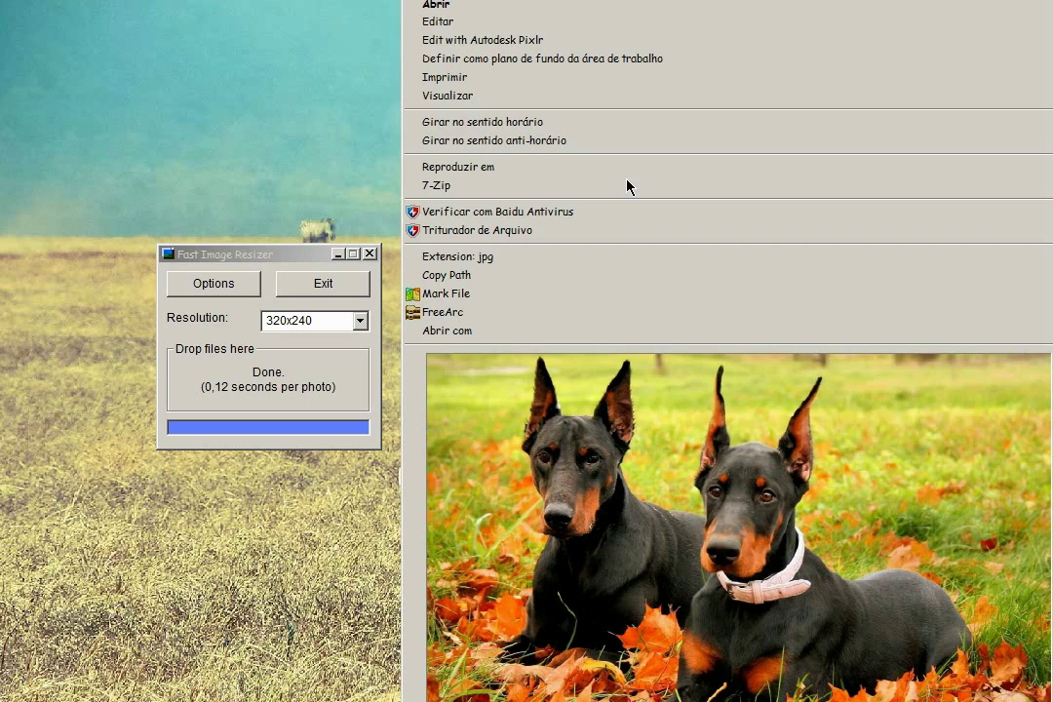
{"action": "key", "text": "Escape"}
{"action": "right_click", "coordinate": [632, 212]}
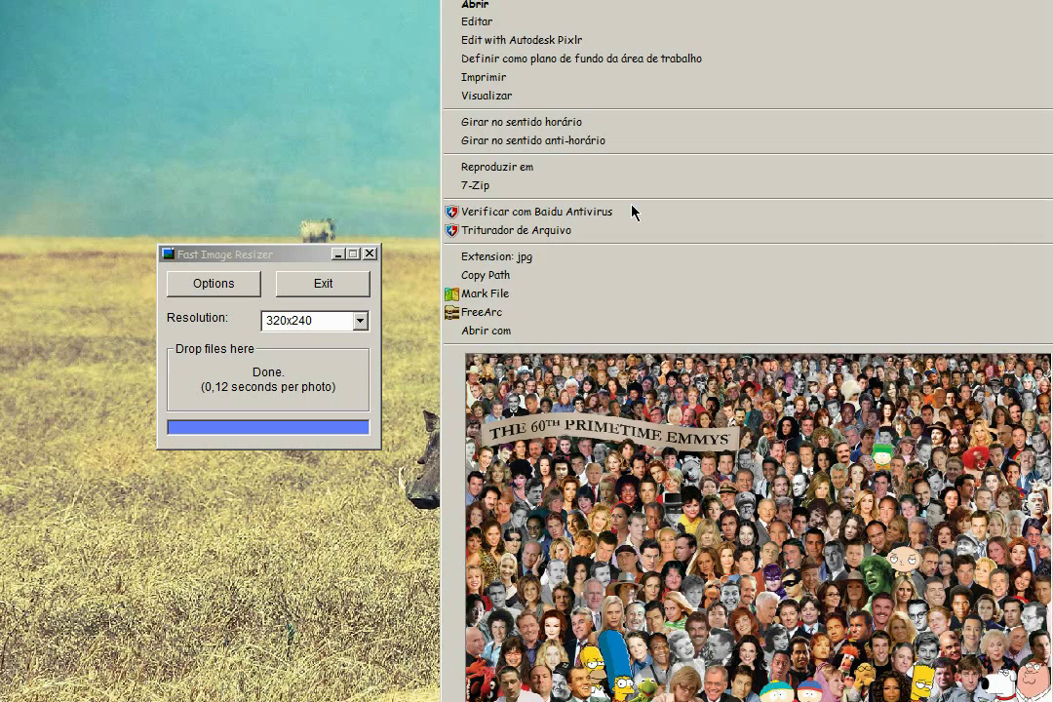
{"action": "key", "text": "Escape"}
{"action": "left_click_drag", "start_coordinate": [729, 208], "coordinate": [617, 174]}
{"action": "left_click_drag", "start_coordinate": [609, 165], "coordinate": [343, 369]}
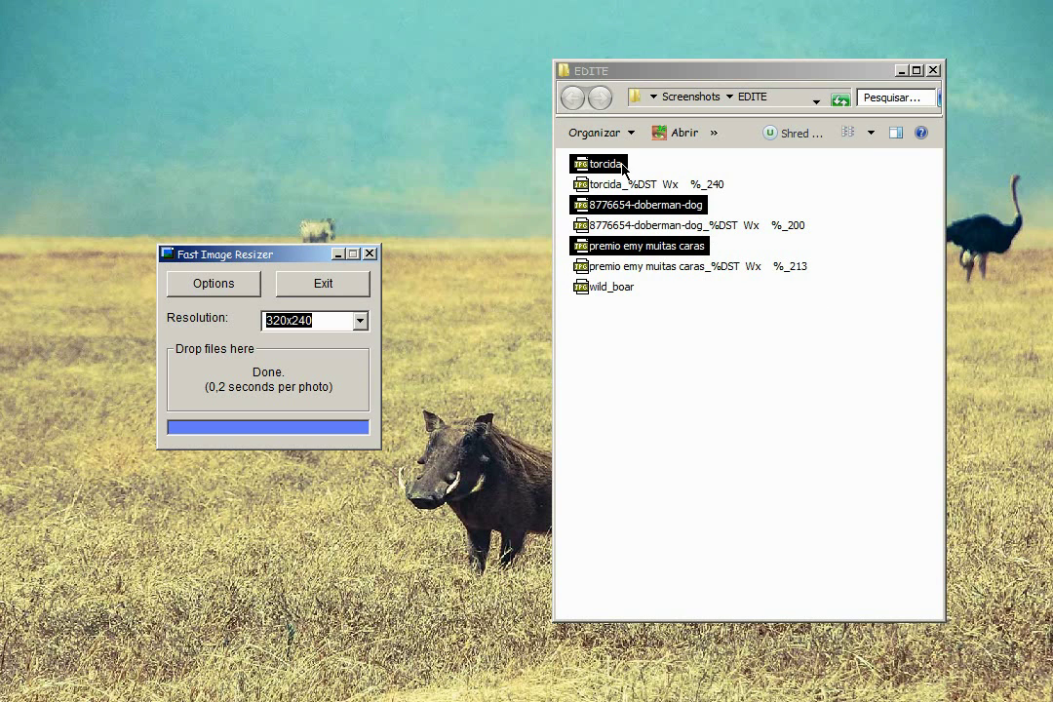
Step: Open the torcida 240, doberman-dog 200 and premio emy muitas caras 213 copies and spread their windows apart for comparison
{"action": "right_click", "coordinate": [708, 185]}
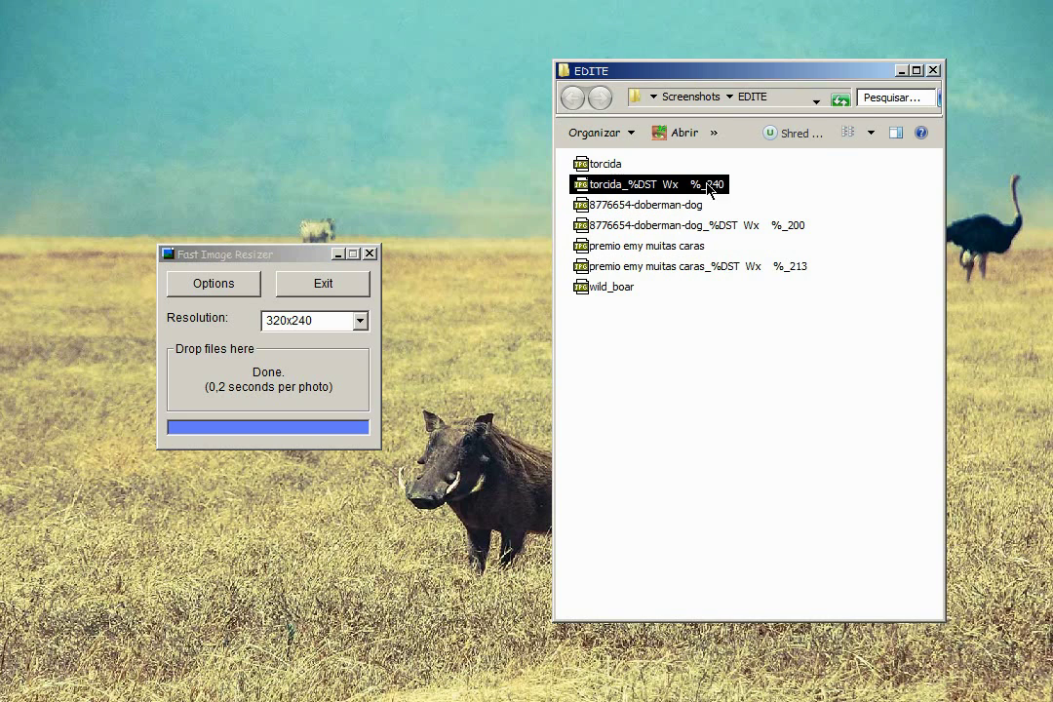
{"action": "left_click", "coordinate": [860, 414]}
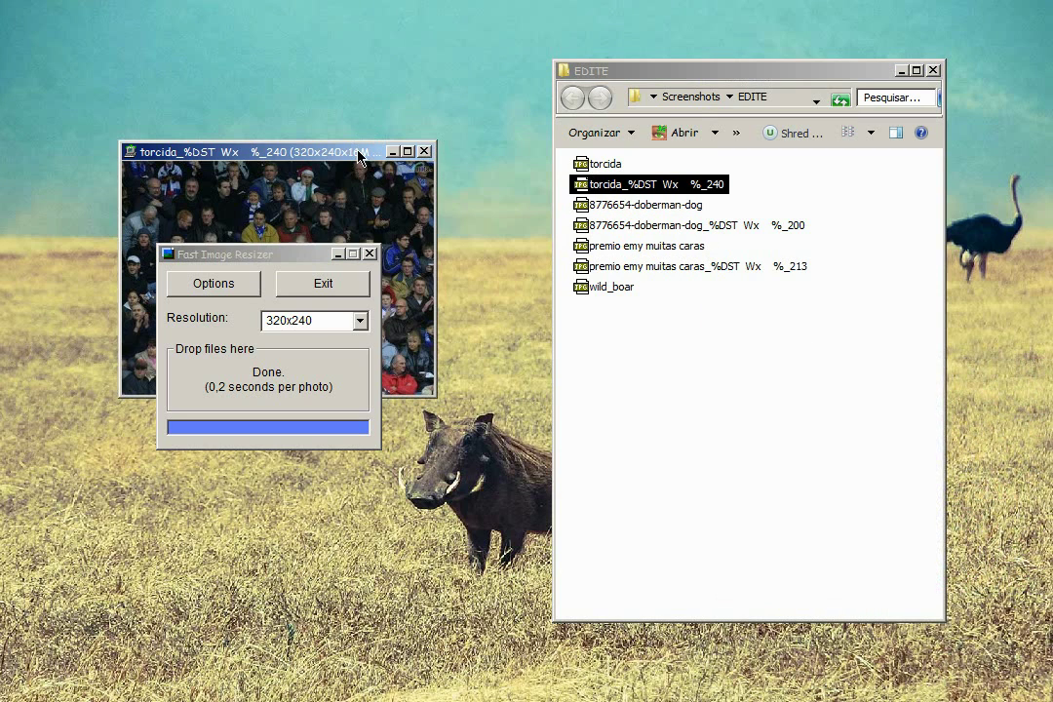
{"action": "left_click", "coordinate": [681, 225]}
{"action": "right_click", "coordinate": [681, 225]}
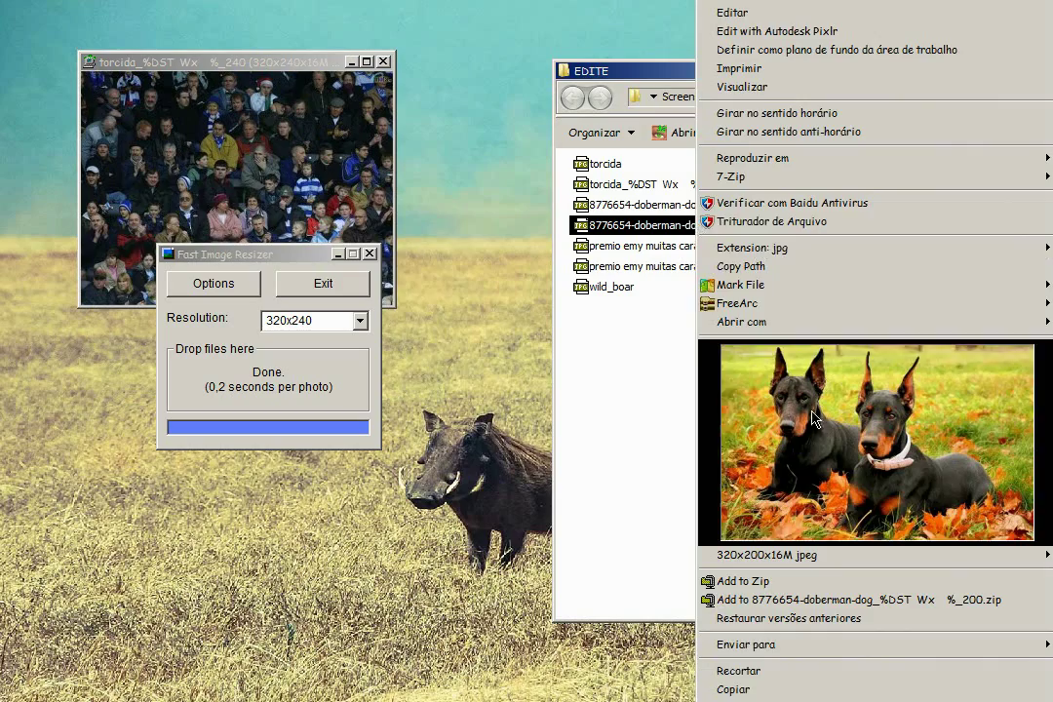
{"action": "left_click", "coordinate": [839, 458]}
{"action": "left_click_drag", "start_coordinate": [393, 182], "coordinate": [329, 442]}
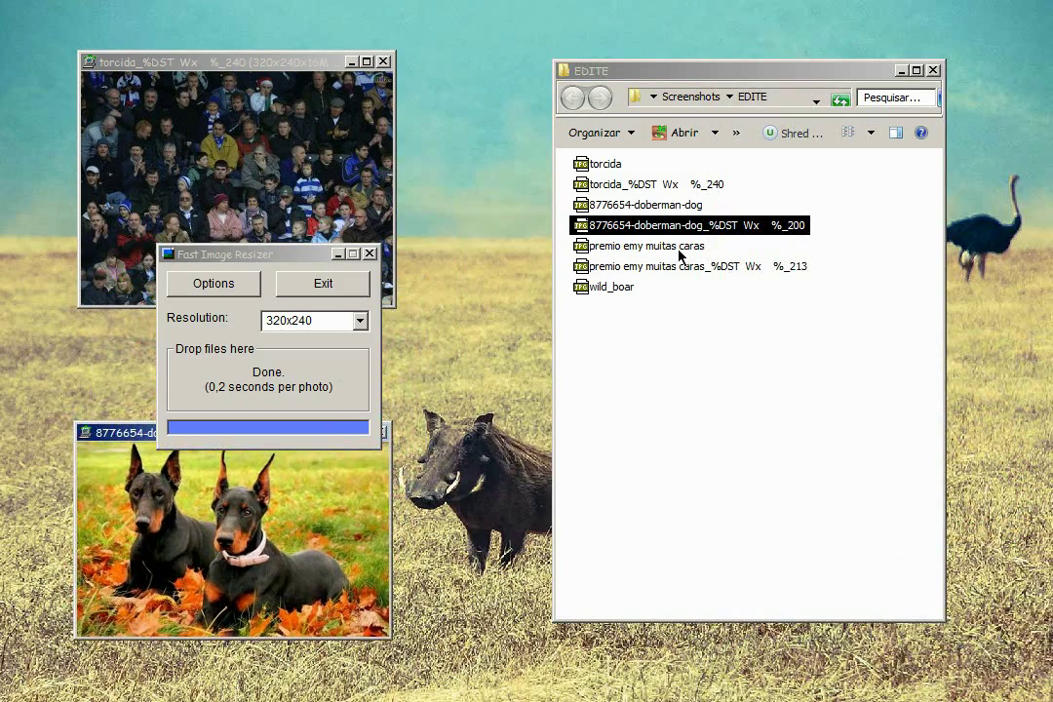
{"action": "right_click", "coordinate": [680, 266]}
{"action": "left_click", "coordinate": [799, 414]}
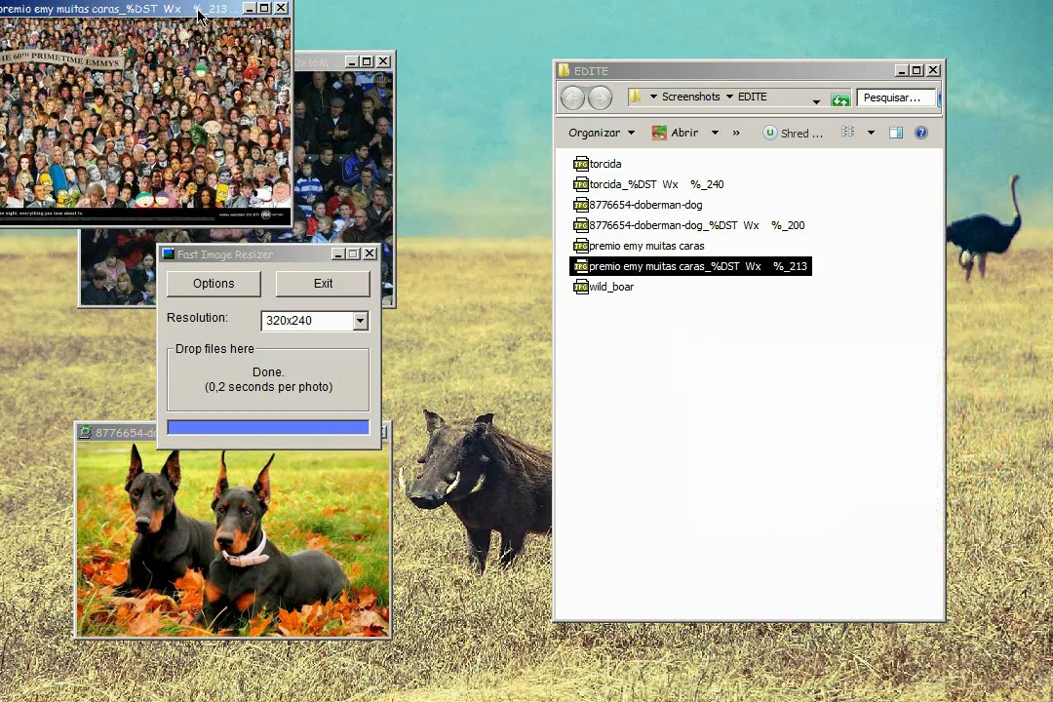
{"action": "left_click_drag", "start_coordinate": [173, 10], "coordinate": [621, 500]}
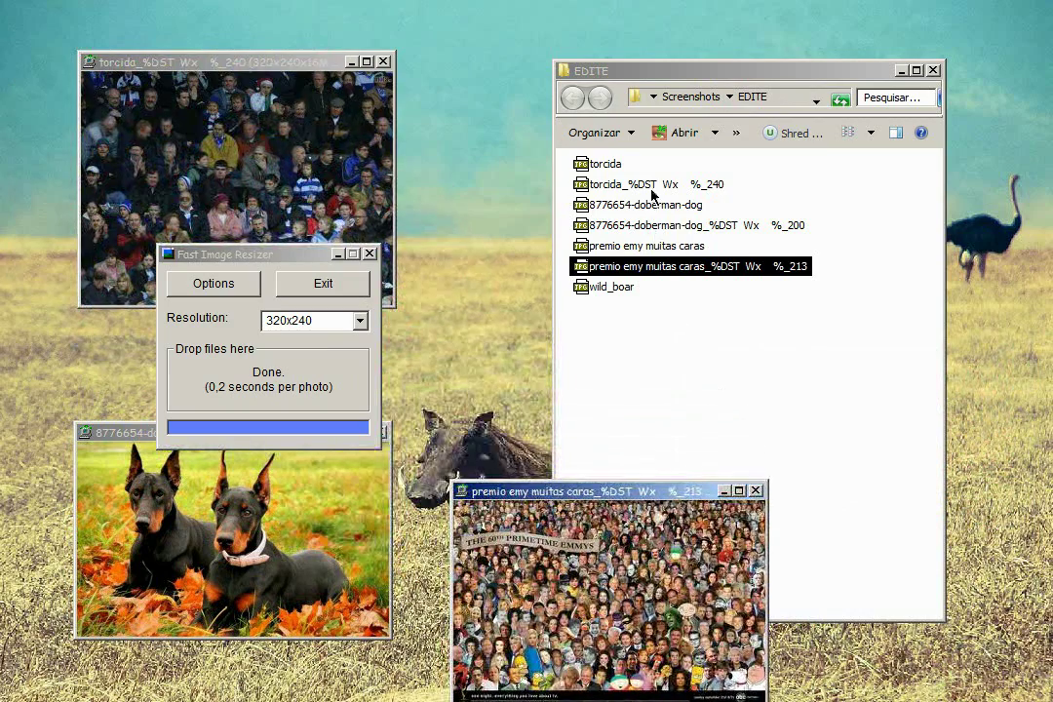
Step: View the original torcida, 8776654-doberman-dog and premio emy muitas caras images at full size, closing each one to compare with its copy
{"action": "right_click", "coordinate": [612, 165]}
{"action": "left_click", "coordinate": [677, 359]}
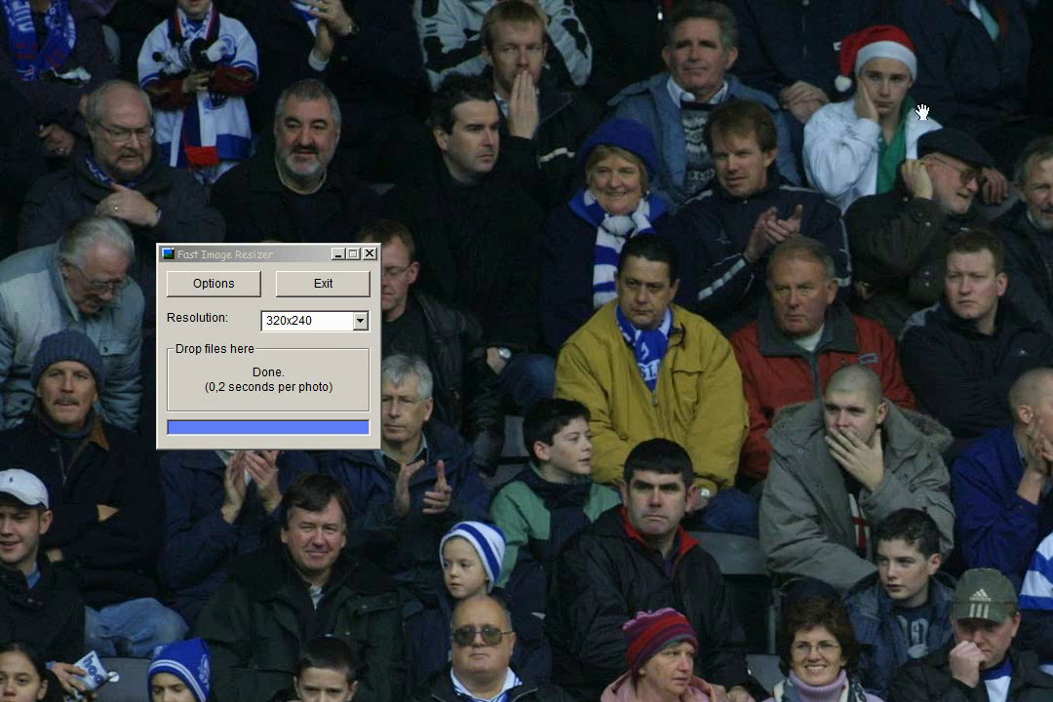
{"action": "key", "text": "Escape"}
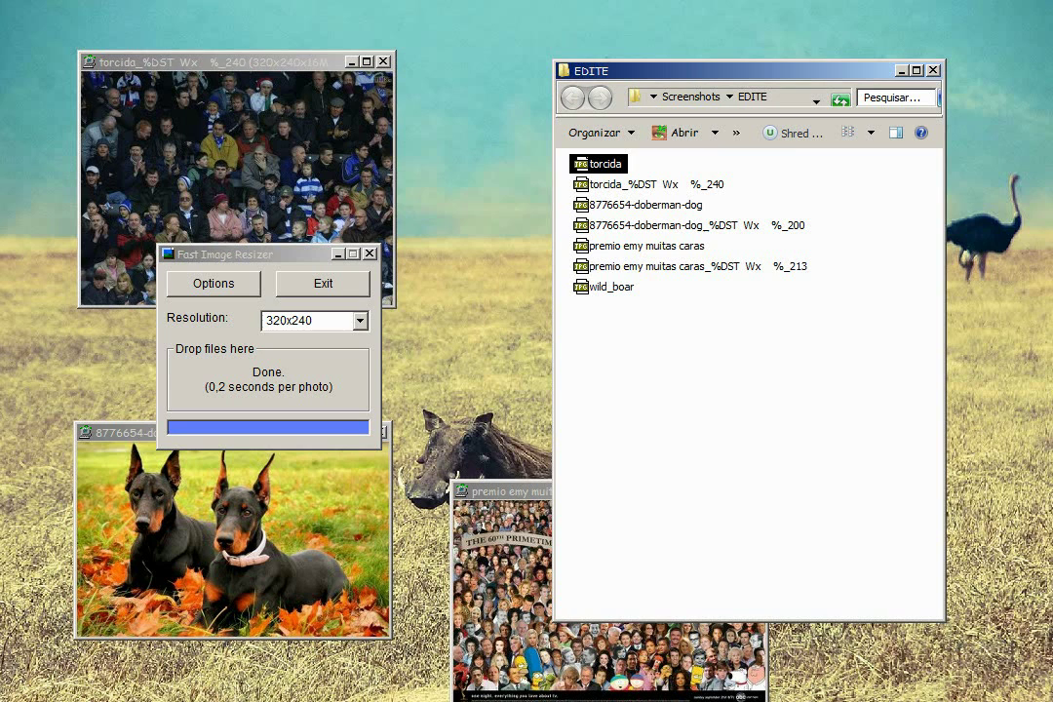
{"action": "right_click", "coordinate": [687, 212]}
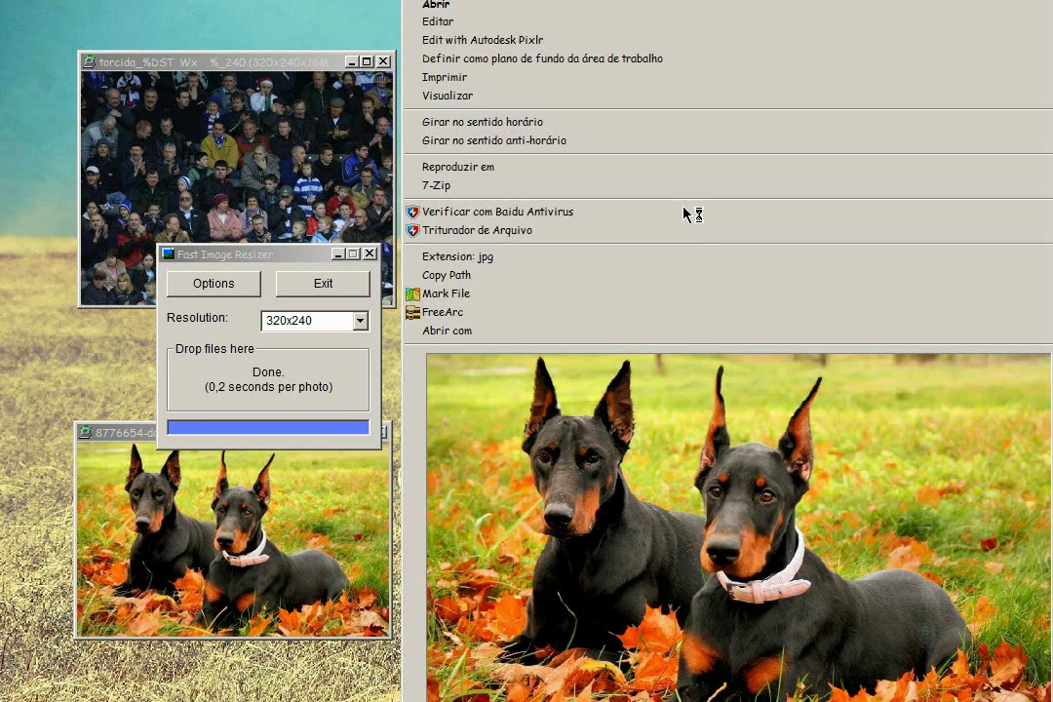
{"action": "left_click", "coordinate": [601, 397]}
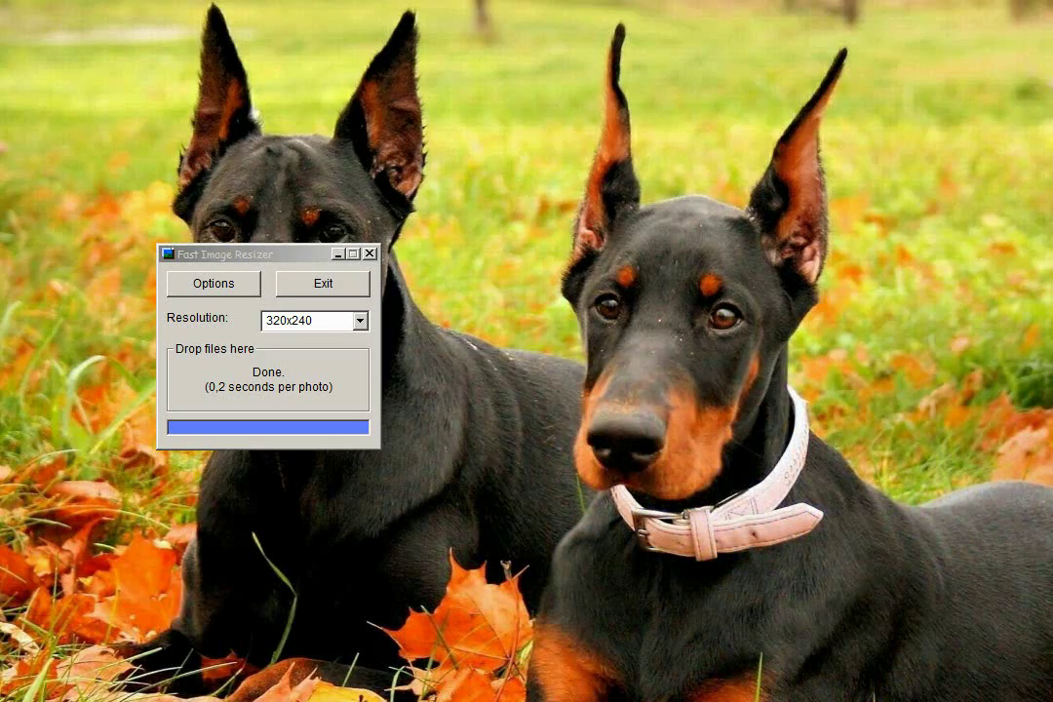
{"action": "key", "text": "Escape"}
{"action": "left_click", "coordinate": [682, 246]}
{"action": "right_click", "coordinate": [682, 246]}
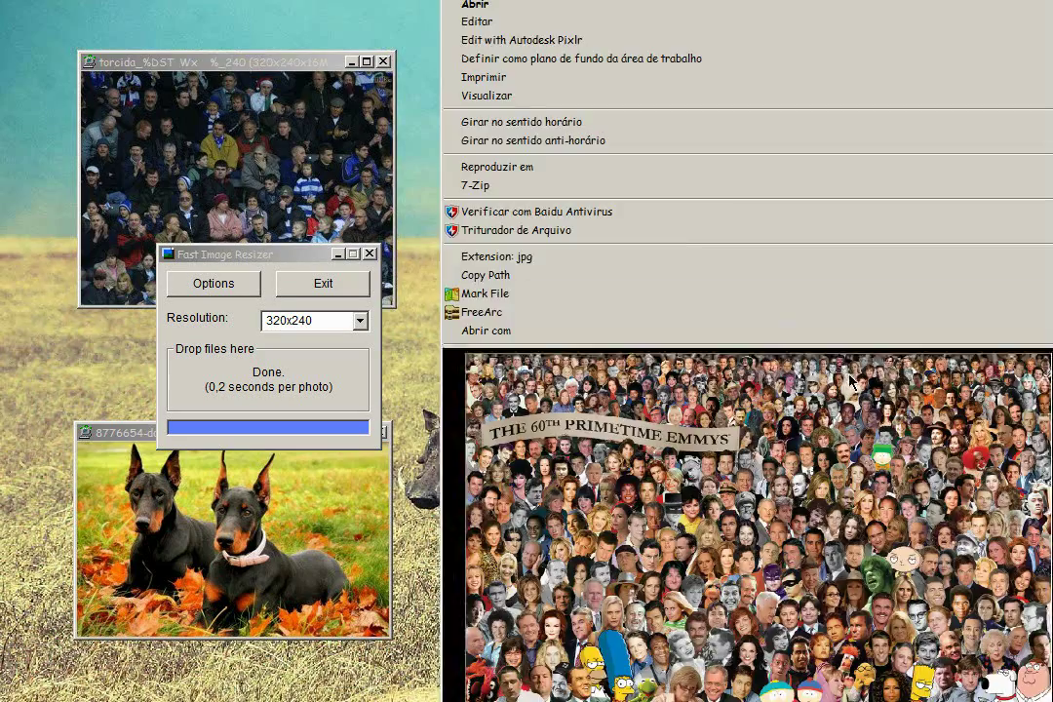
{"action": "left_click", "coordinate": [745, 395]}
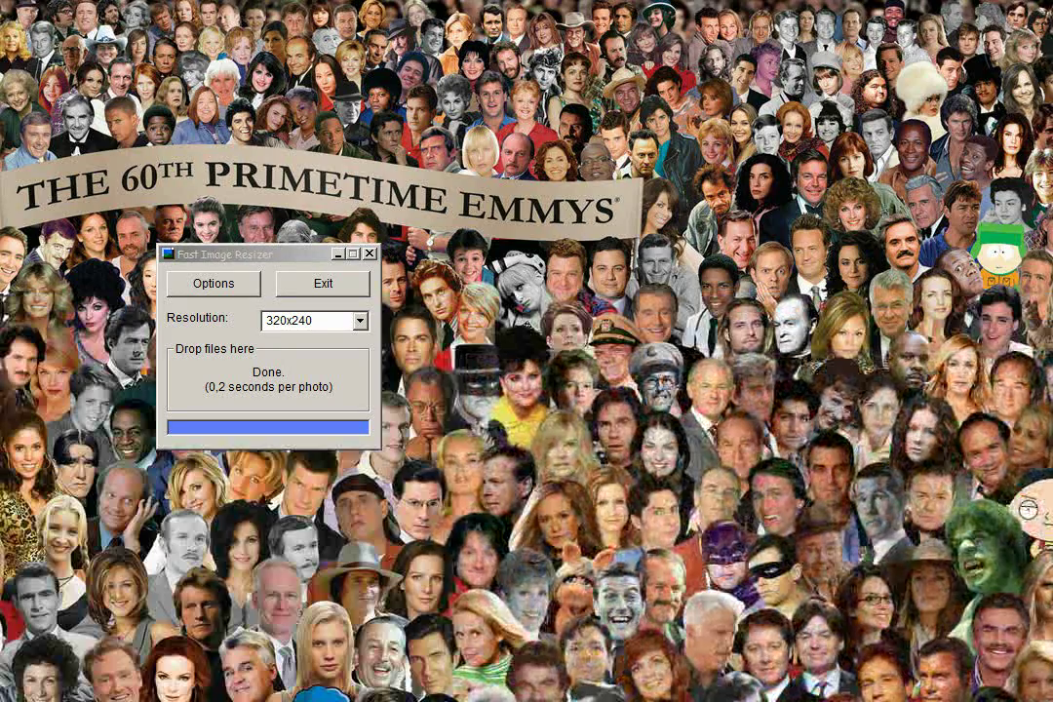
{"action": "key", "text": "Escape"}
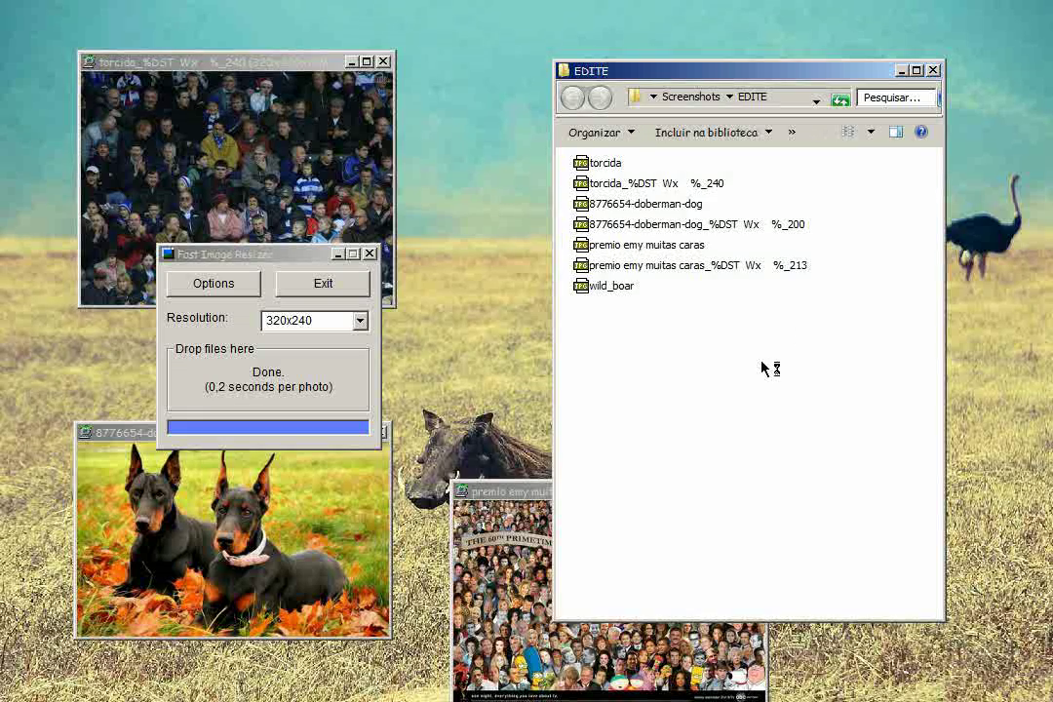